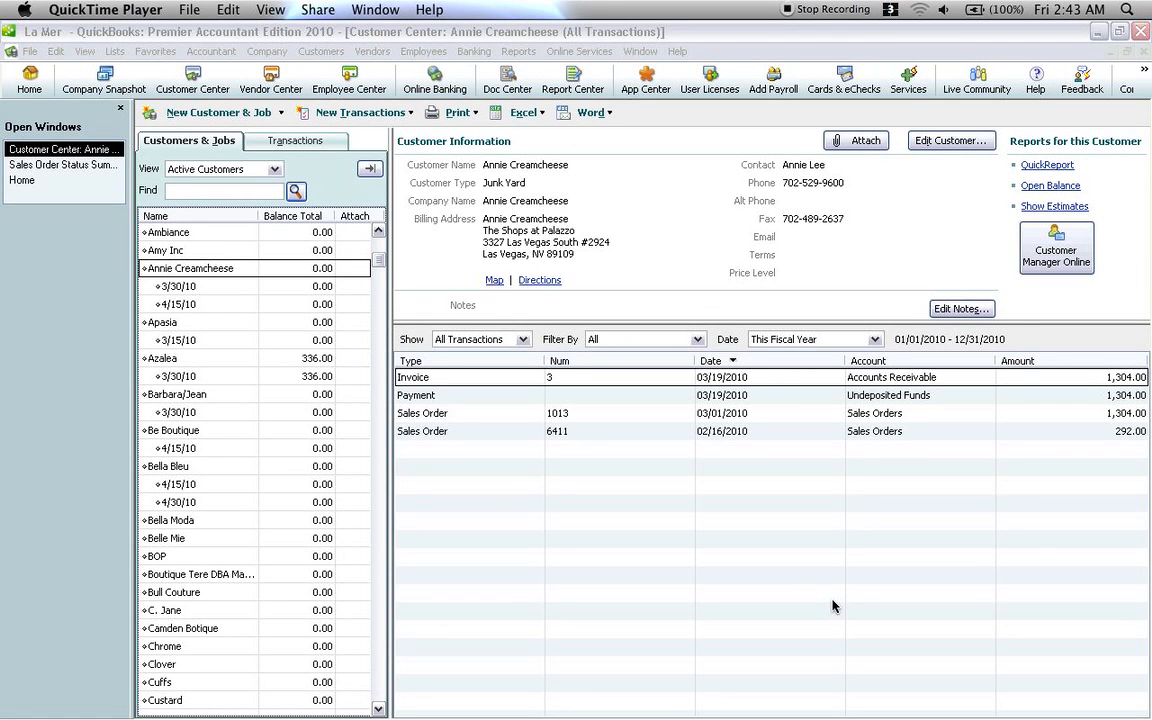
Show the details and transactions of the 3/30/10 job under Annie Creamcheese
{"action": "left_click", "coordinate": [497, 489]}
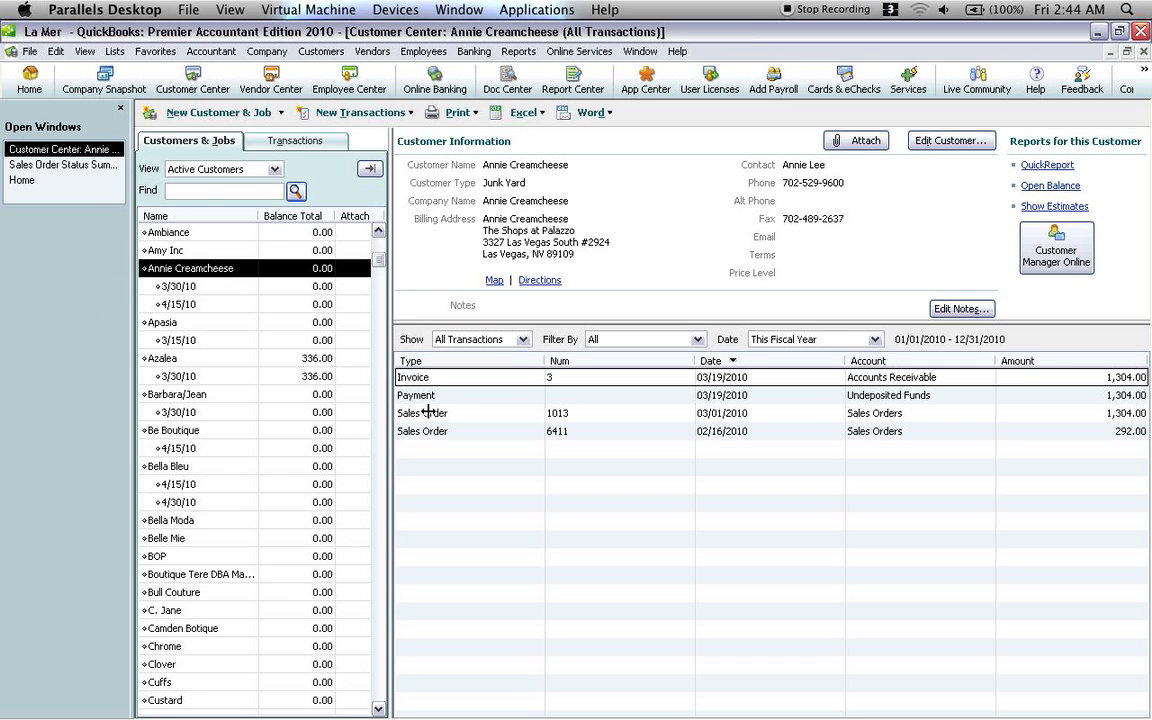
{"action": "left_click", "coordinate": [185, 287]}
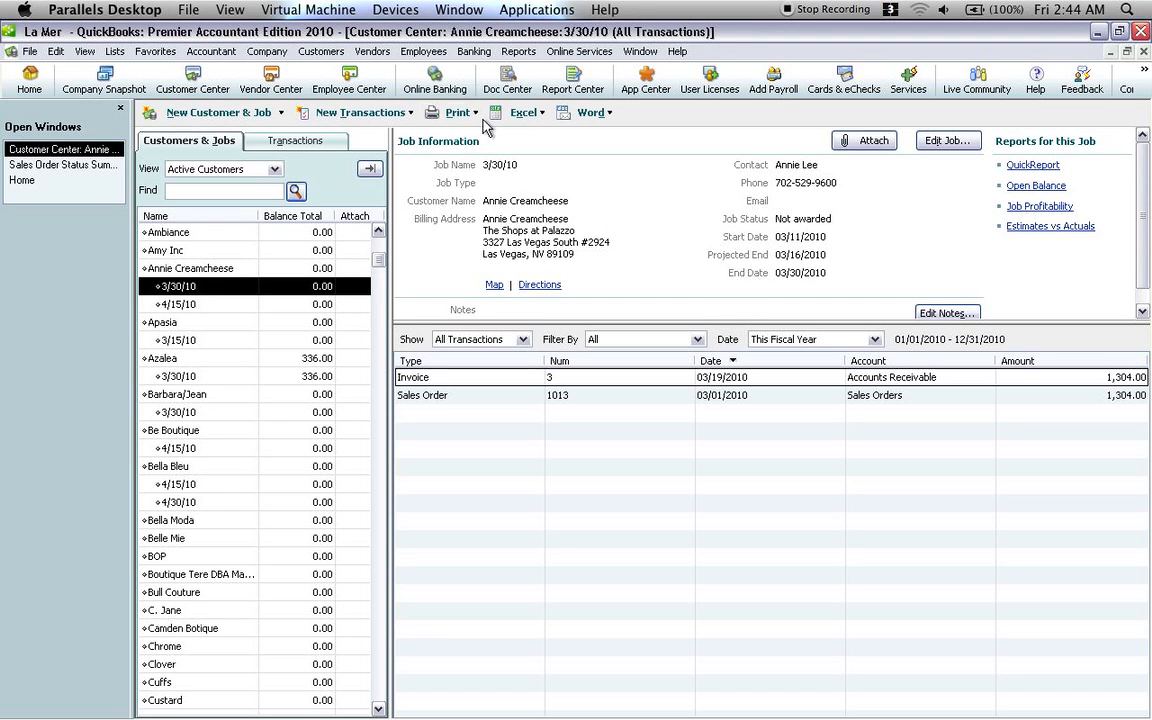
Open the memorized Sales Order Status Summary report from the Custom La Mer Reports group
{"action": "left_click", "coordinate": [518, 52]}
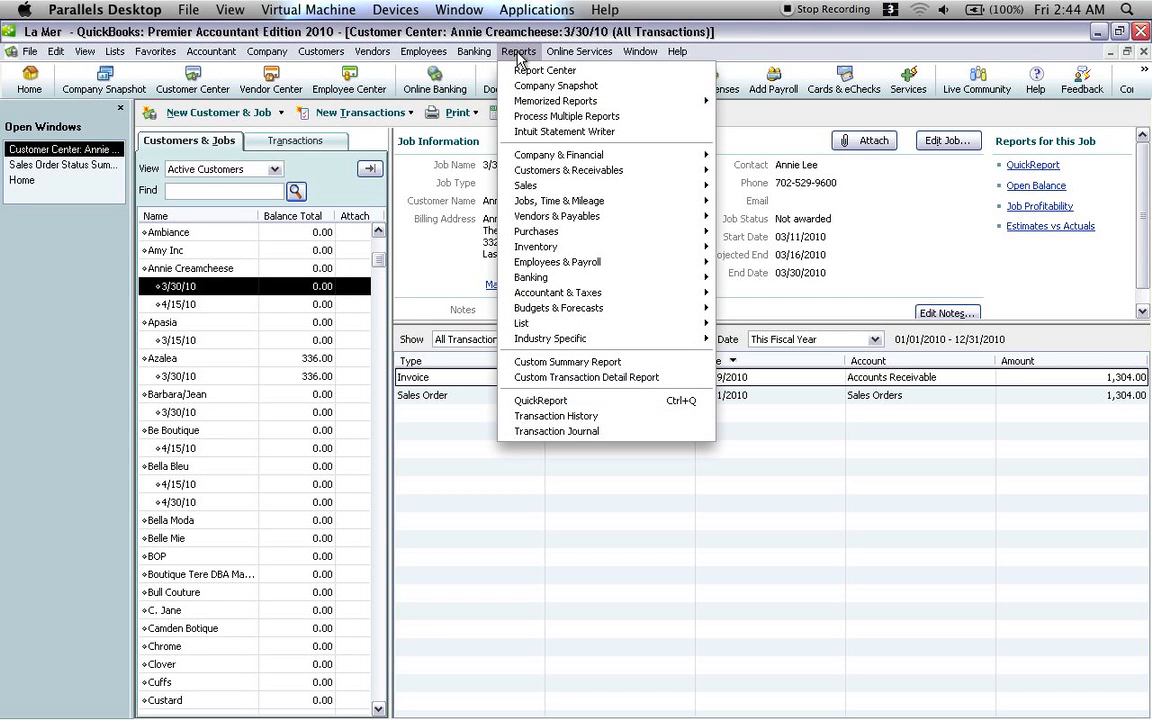
{"action": "mouse_move", "coordinate": [537, 105]}
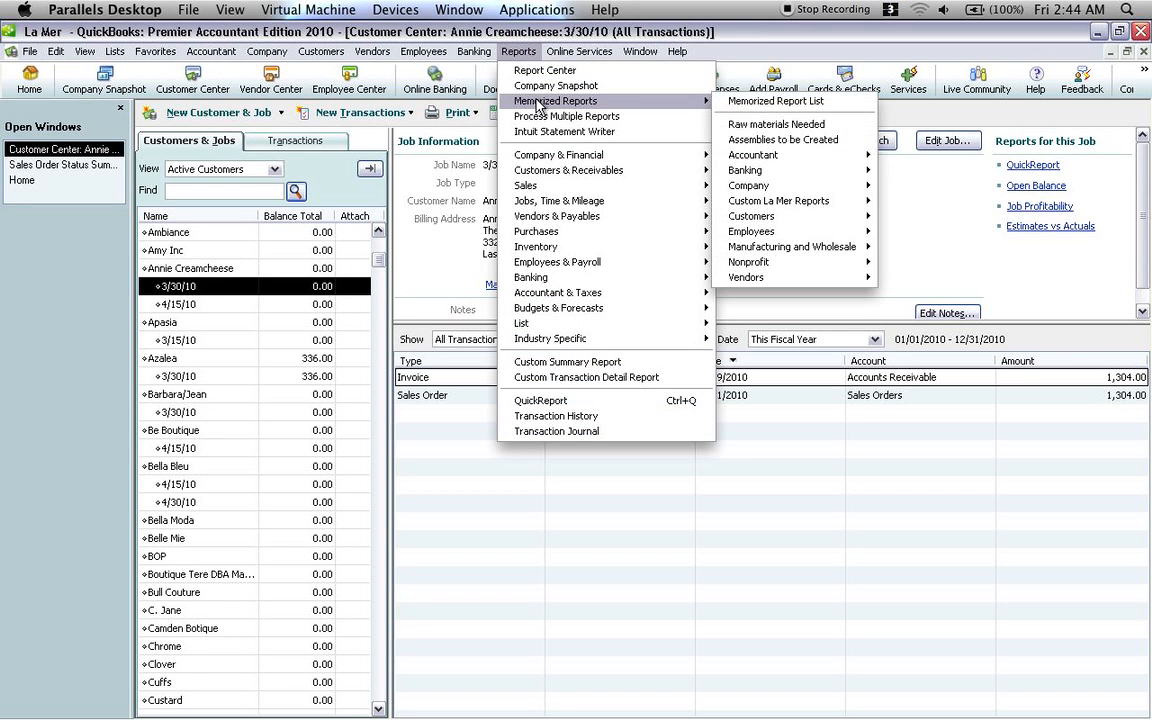
{"action": "mouse_move", "coordinate": [783, 205]}
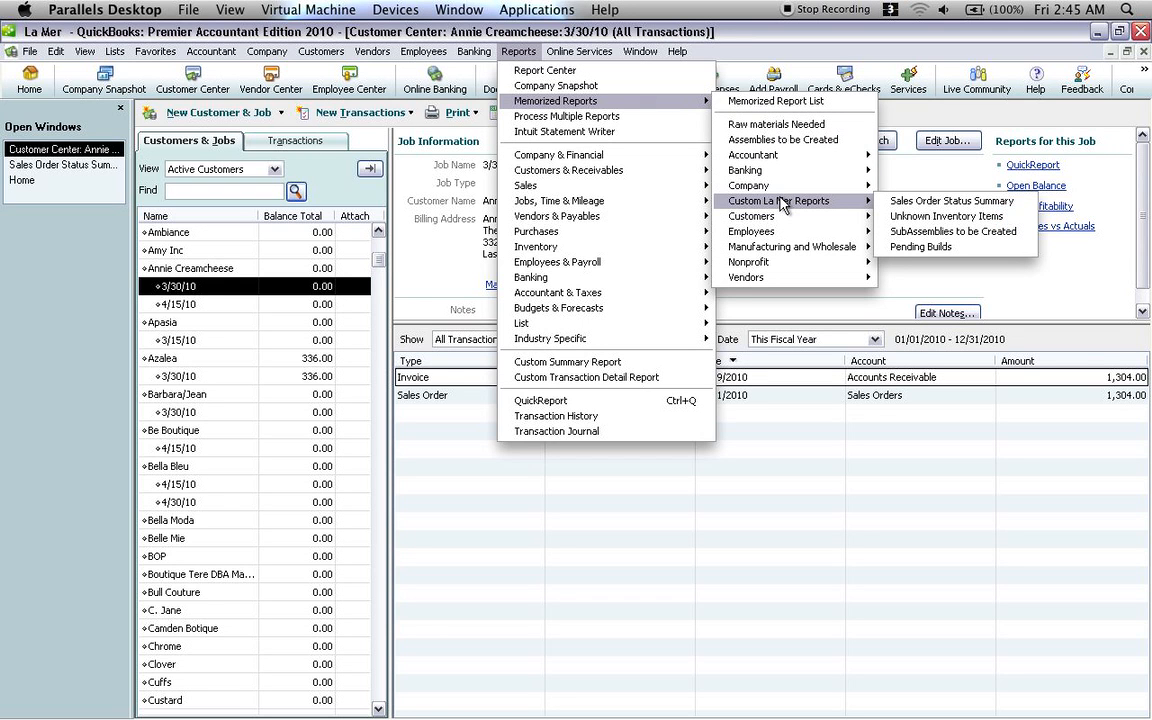
{"action": "left_click", "coordinate": [912, 201]}
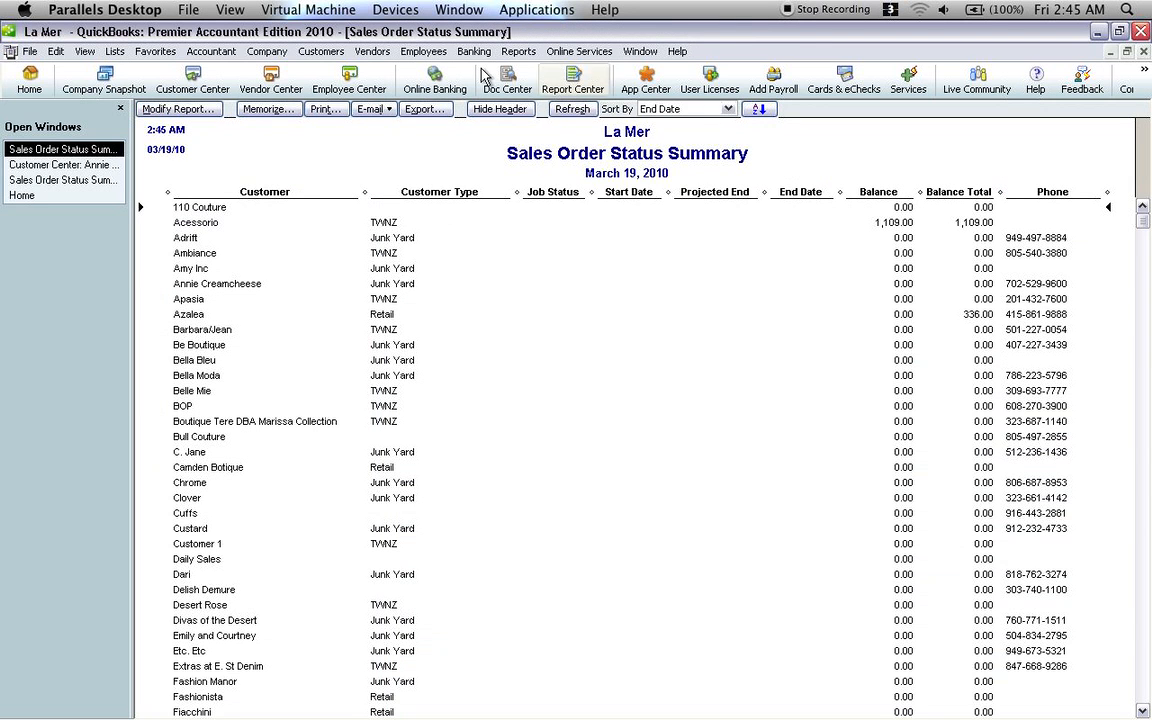
{"action": "left_click", "coordinate": [518, 51]}
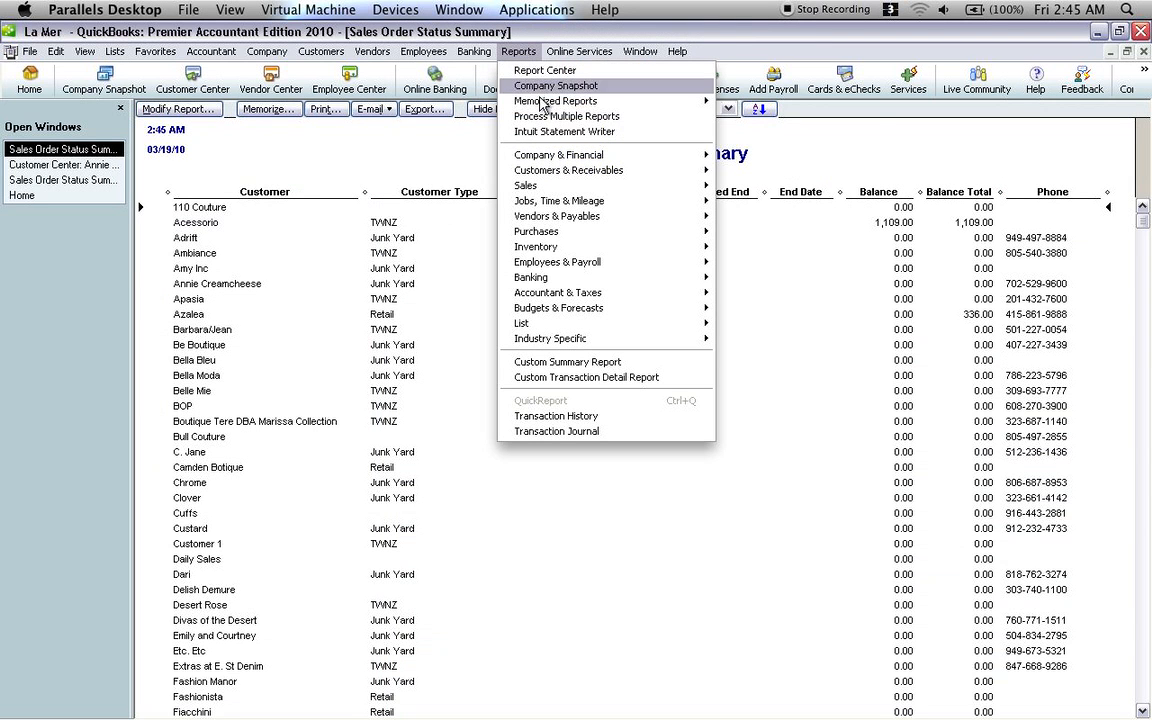
{"action": "mouse_move", "coordinate": [600, 101]}
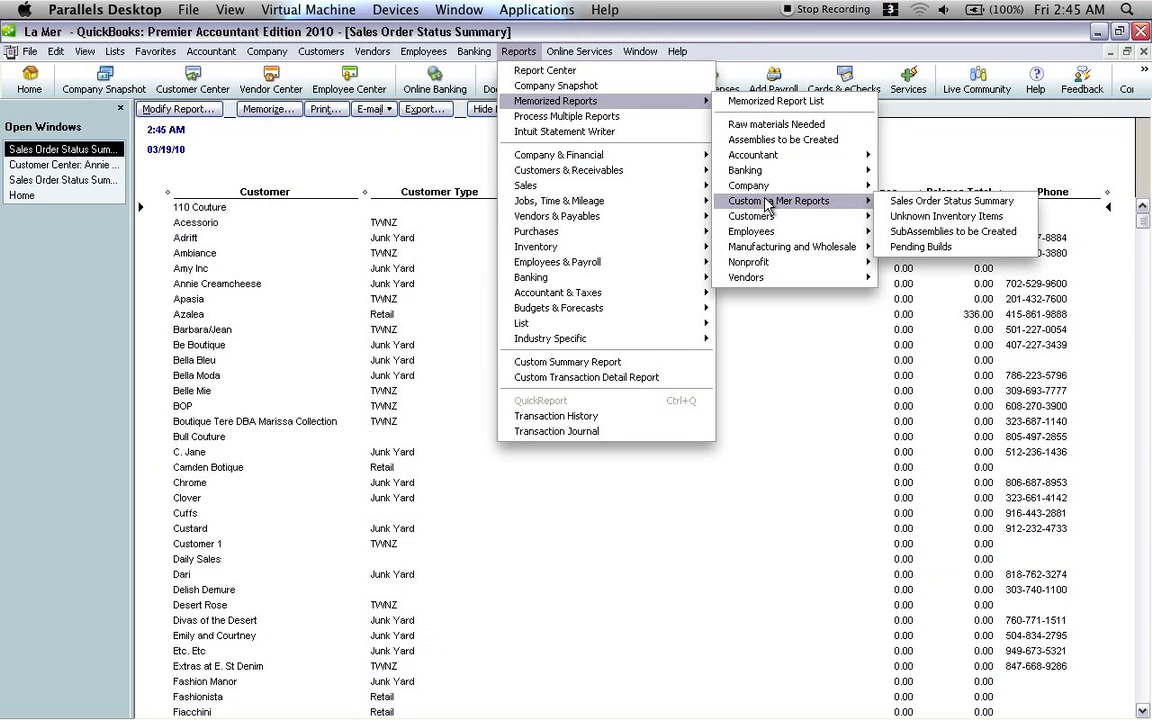
{"action": "left_click", "coordinate": [791, 49]}
{"action": "scroll", "coordinate": [614, 412], "scroll_direction": "down", "scroll_amount": 20}
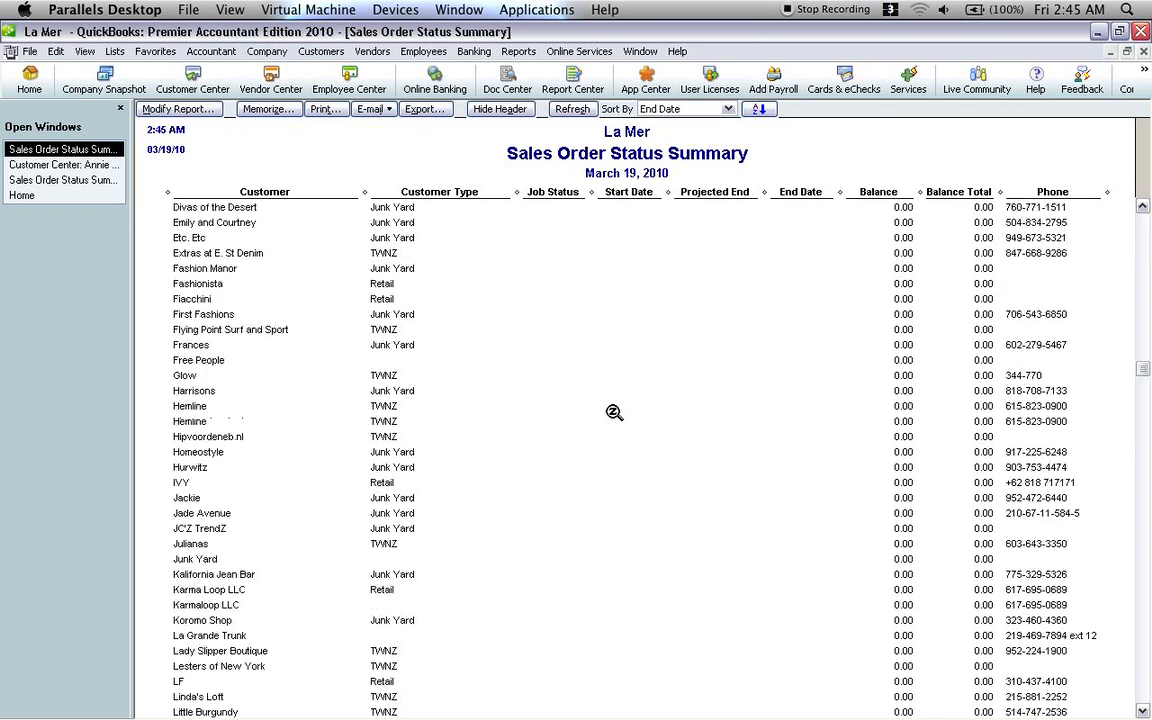
{"action": "scroll", "coordinate": [614, 412], "scroll_direction": "up", "scroll_amount": 20}
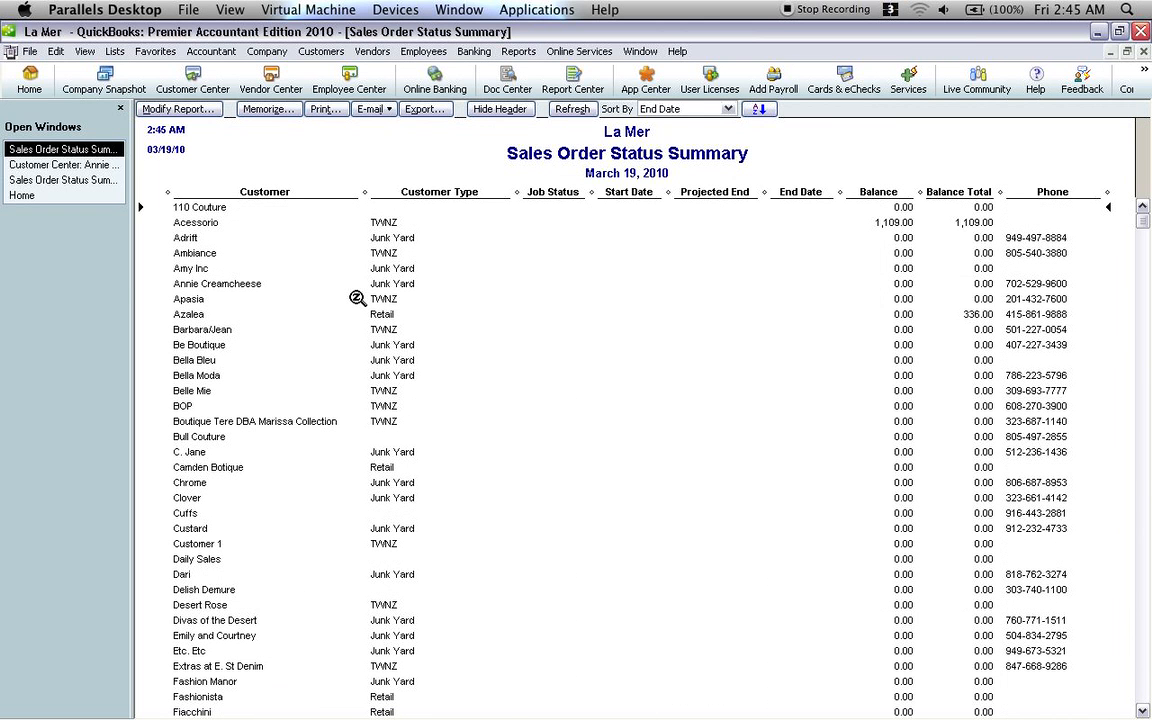
Modify the report's filters by choosing End Date with a custom range starting 01/01/2010
{"action": "left_click", "coordinate": [178, 110]}
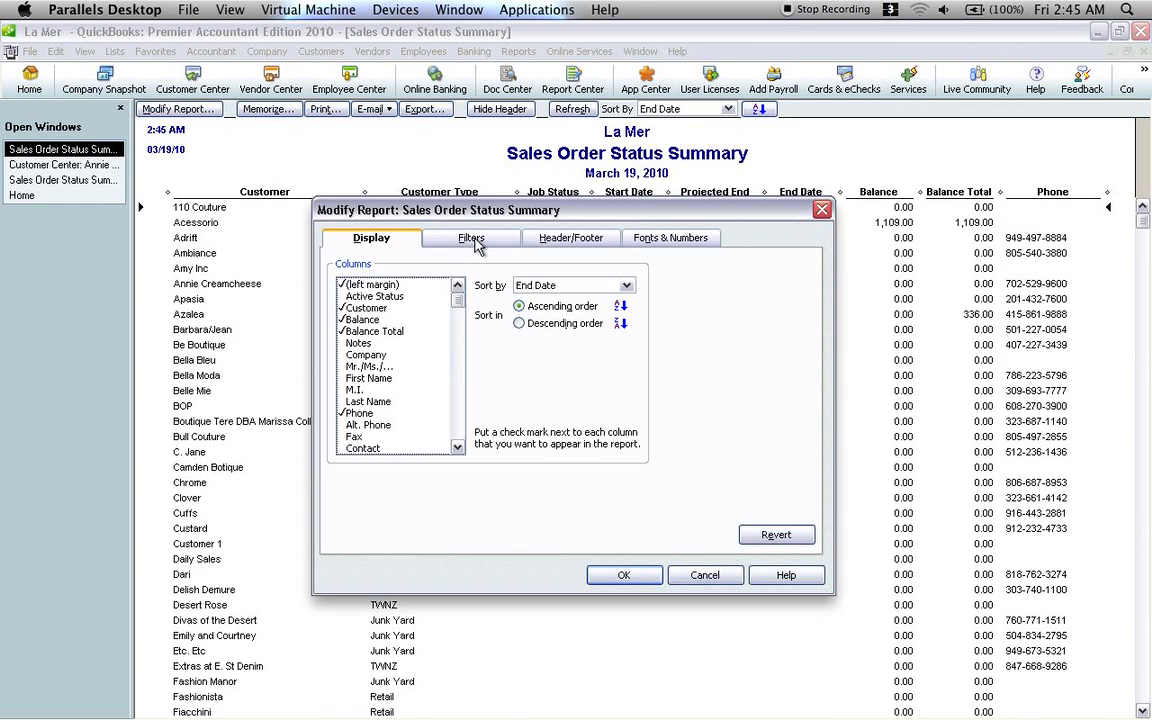
{"action": "left_click", "coordinate": [433, 232]}
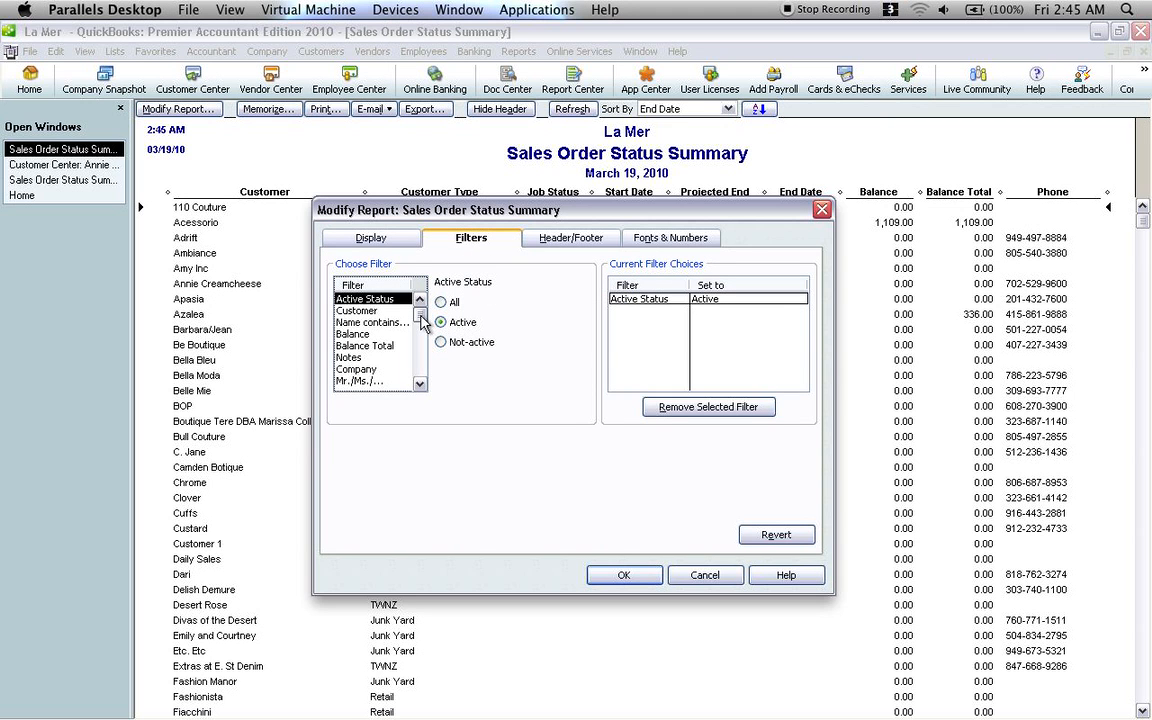
{"action": "left_click_drag", "start_coordinate": [422, 320], "coordinate": [425, 387]}
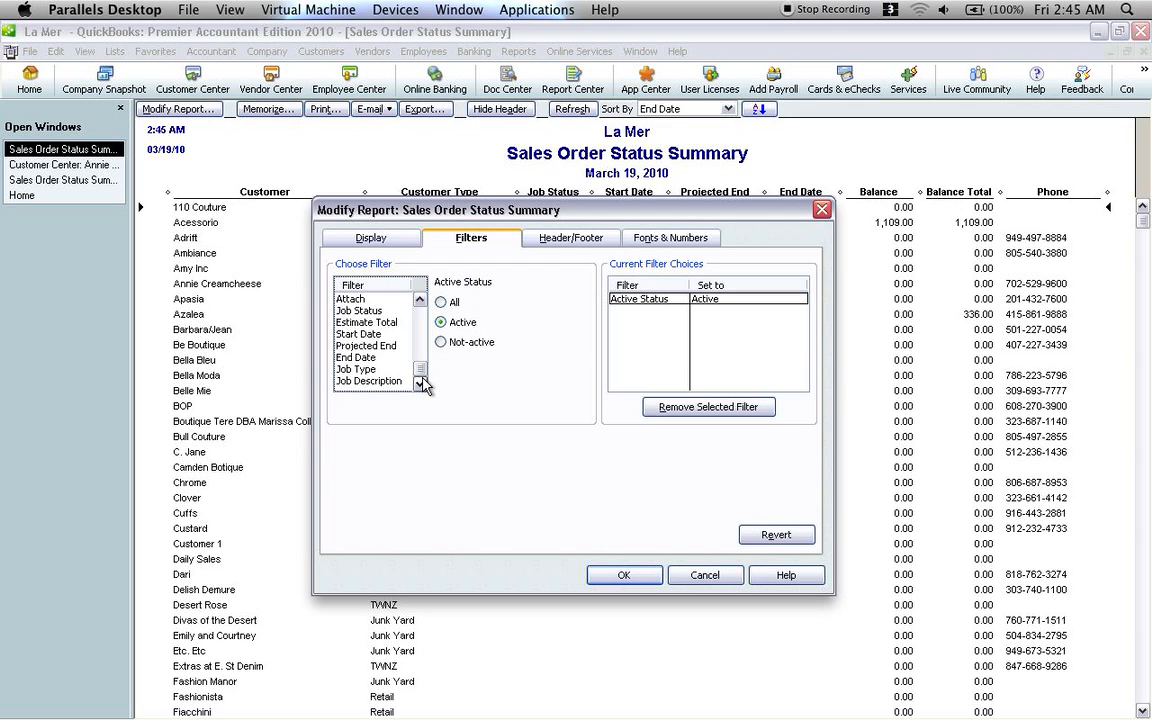
{"action": "left_click", "coordinate": [355, 357]}
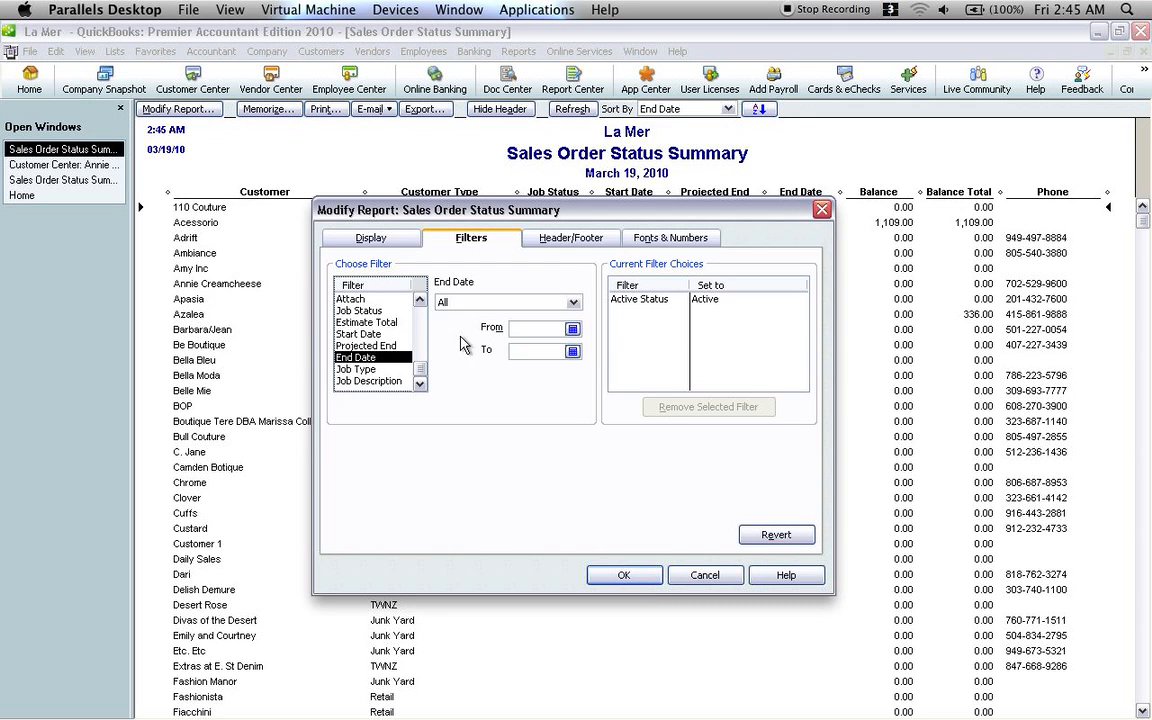
{"action": "left_click", "coordinate": [573, 331]}
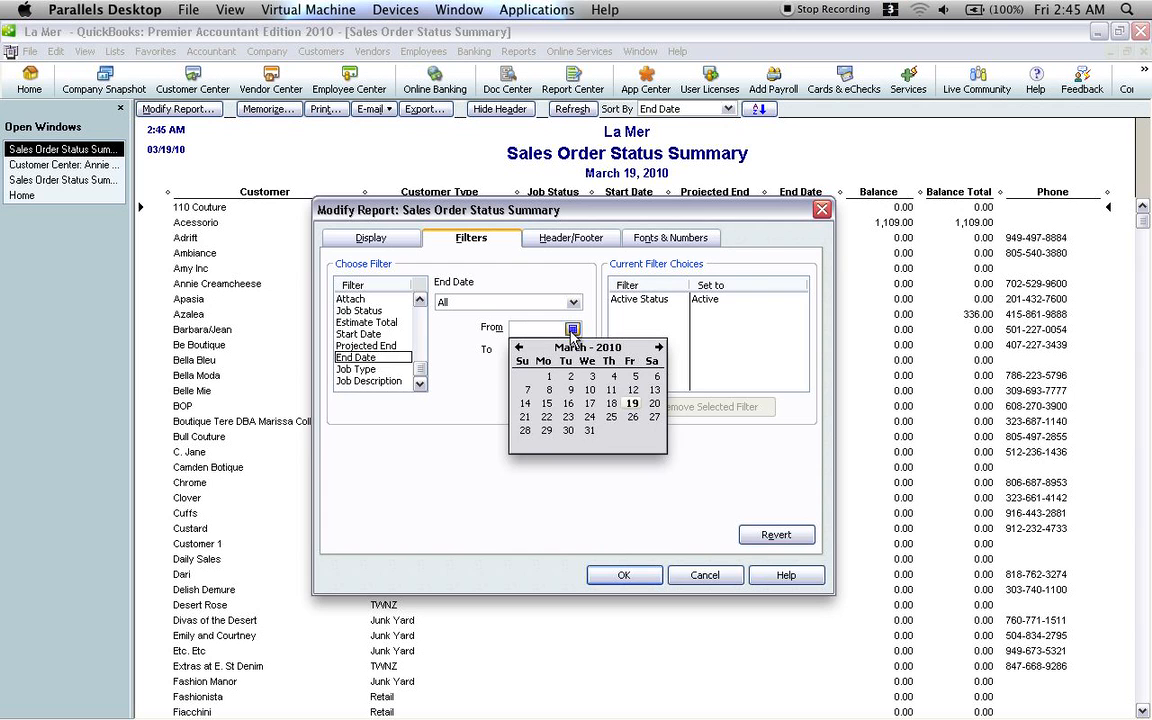
{"action": "left_click", "coordinate": [520, 347]}
{"action": "left_click", "coordinate": [520, 347]}
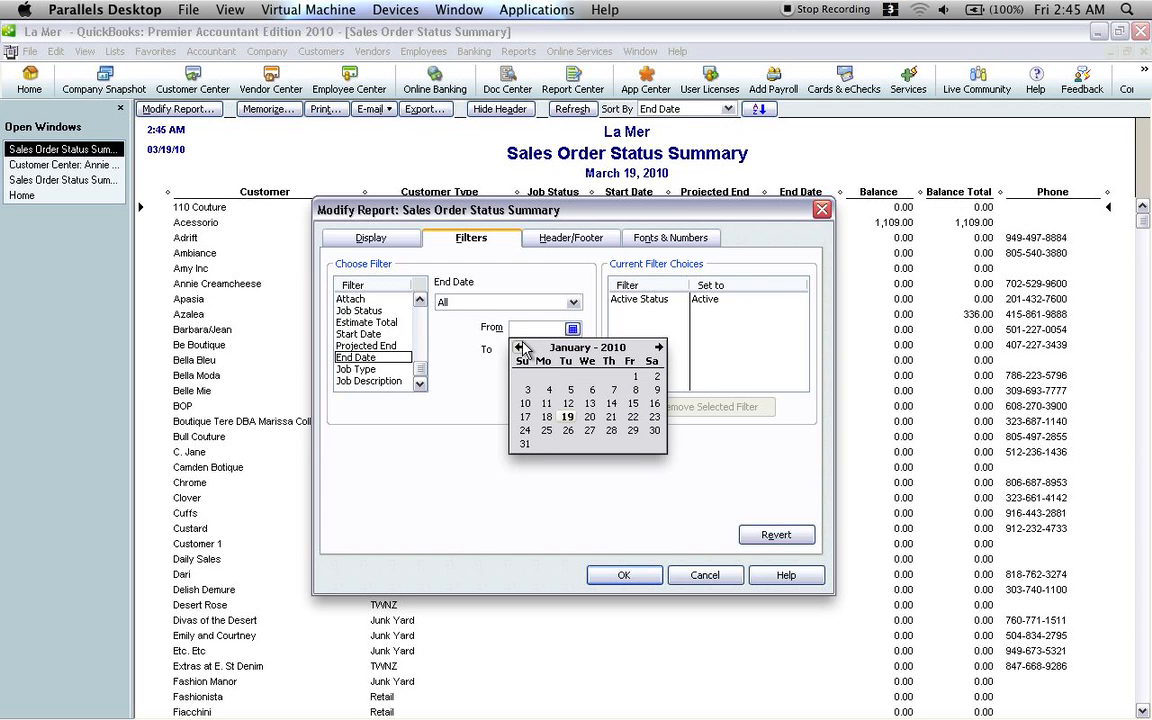
{"action": "left_click", "coordinate": [635, 376]}
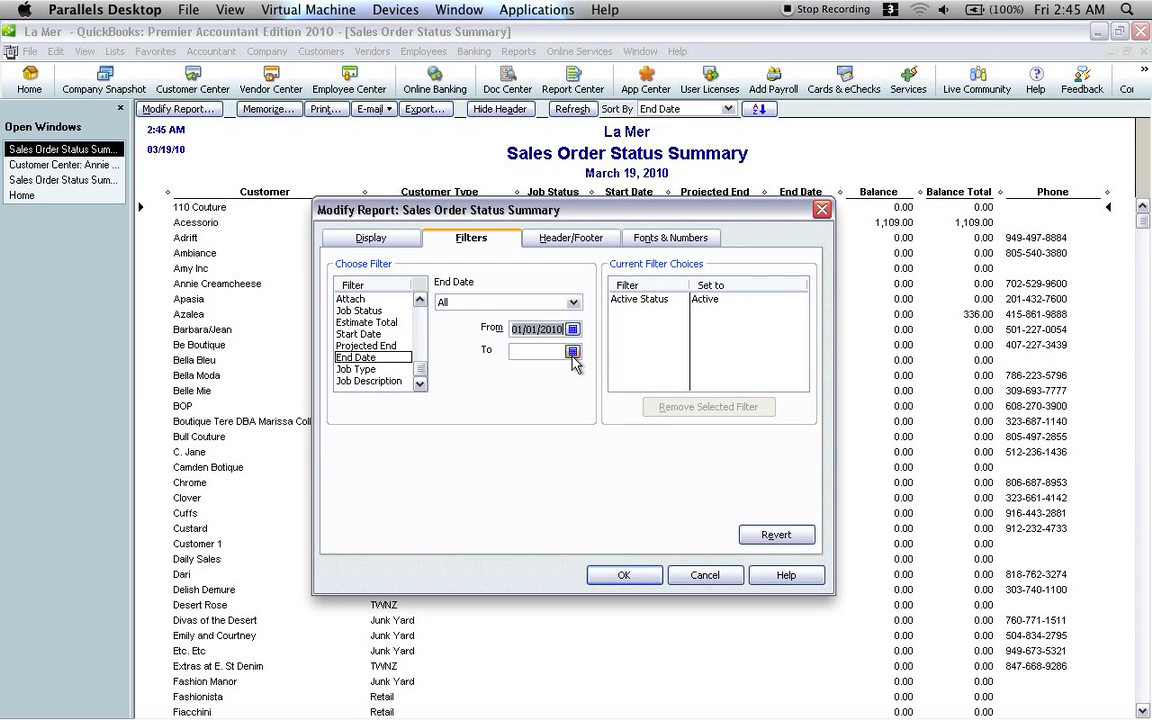
End the End Date filter range at 12/31/2010 and apply the filter to the Sales Order Status Summary report
{"action": "left_click", "coordinate": [572, 351]}
{"action": "left_click", "coordinate": [659, 370]}
{"action": "left_click", "coordinate": [659, 370]}
{"action": "left_click", "coordinate": [659, 370]}
{"action": "left_click", "coordinate": [659, 370]}
{"action": "left_click", "coordinate": [659, 370]}
{"action": "left_click", "coordinate": [659, 370]}
{"action": "left_click", "coordinate": [659, 370]}
{"action": "left_click", "coordinate": [659, 370]}
{"action": "left_click", "coordinate": [659, 370]}
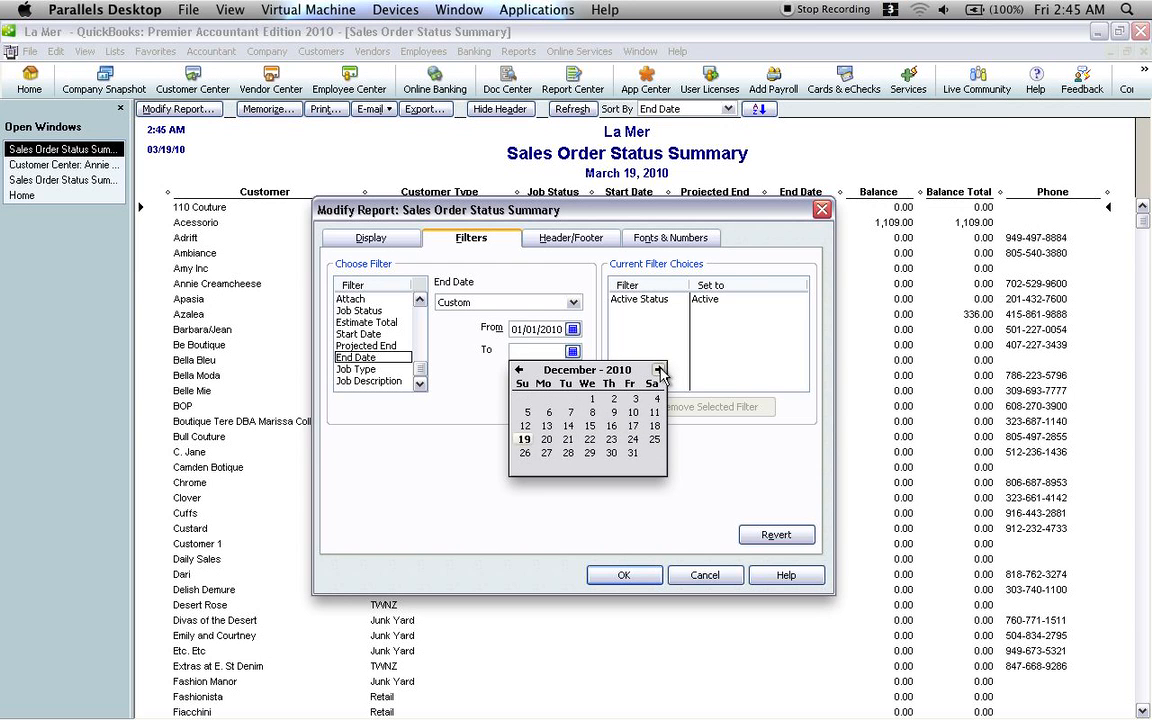
{"action": "left_click", "coordinate": [630, 454]}
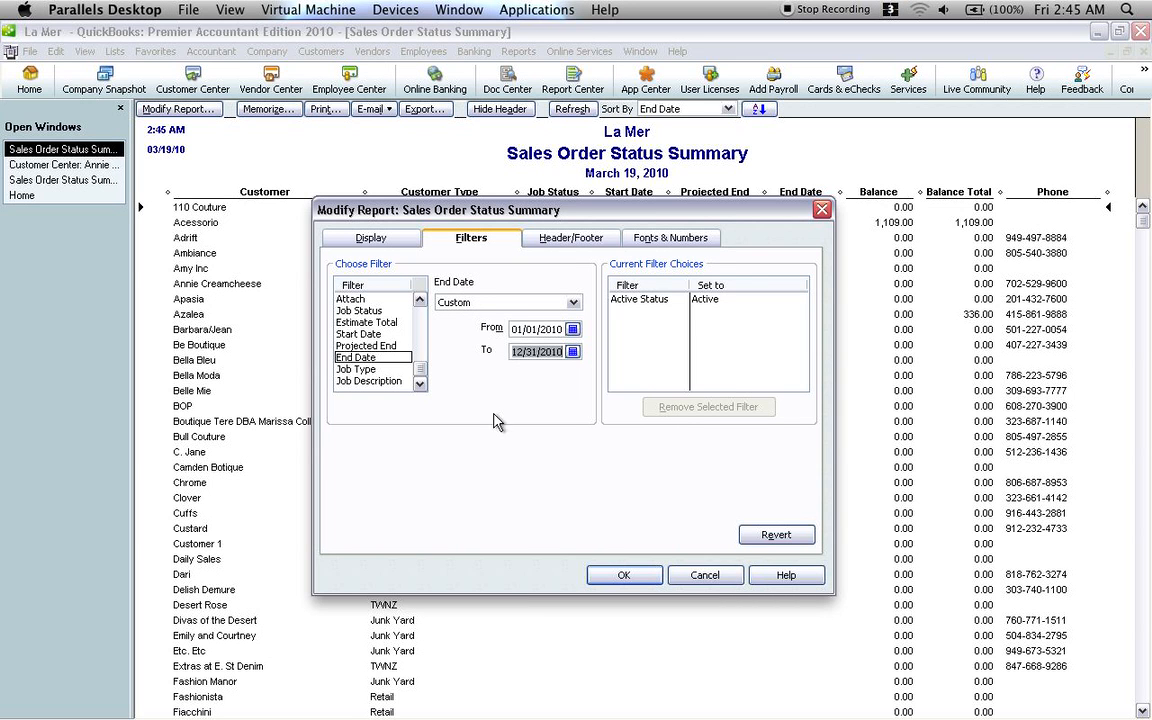
{"action": "left_click", "coordinate": [628, 576]}
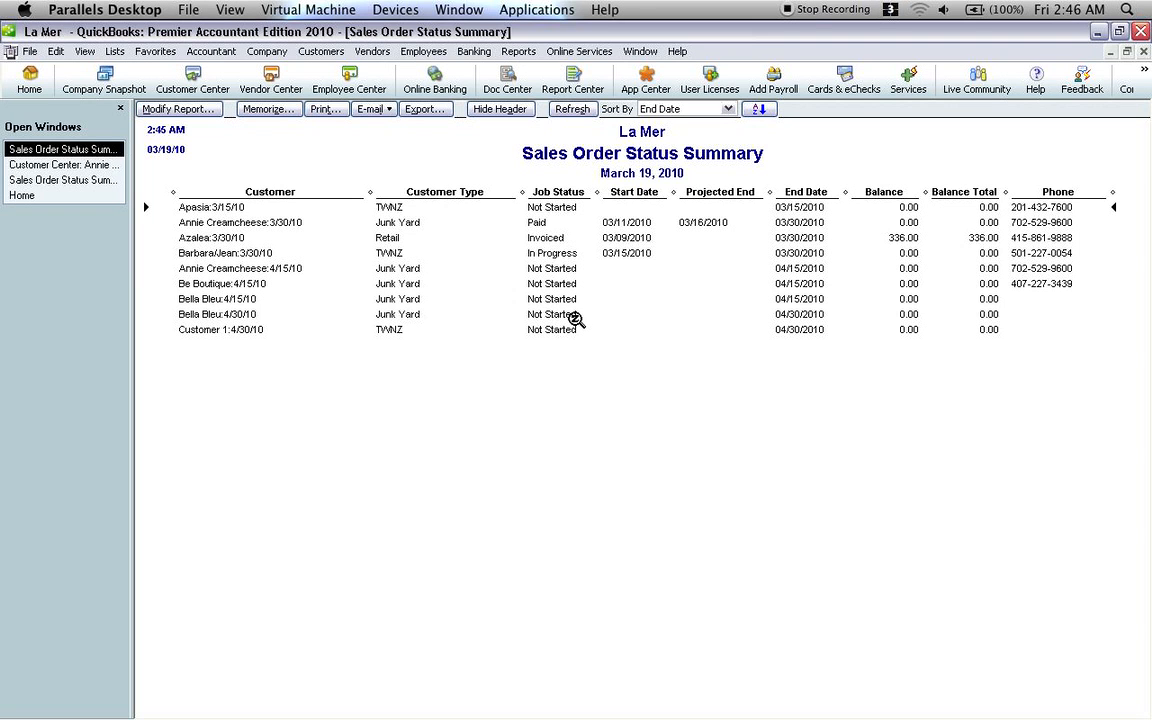
{"action": "left_click", "coordinate": [729, 110]}
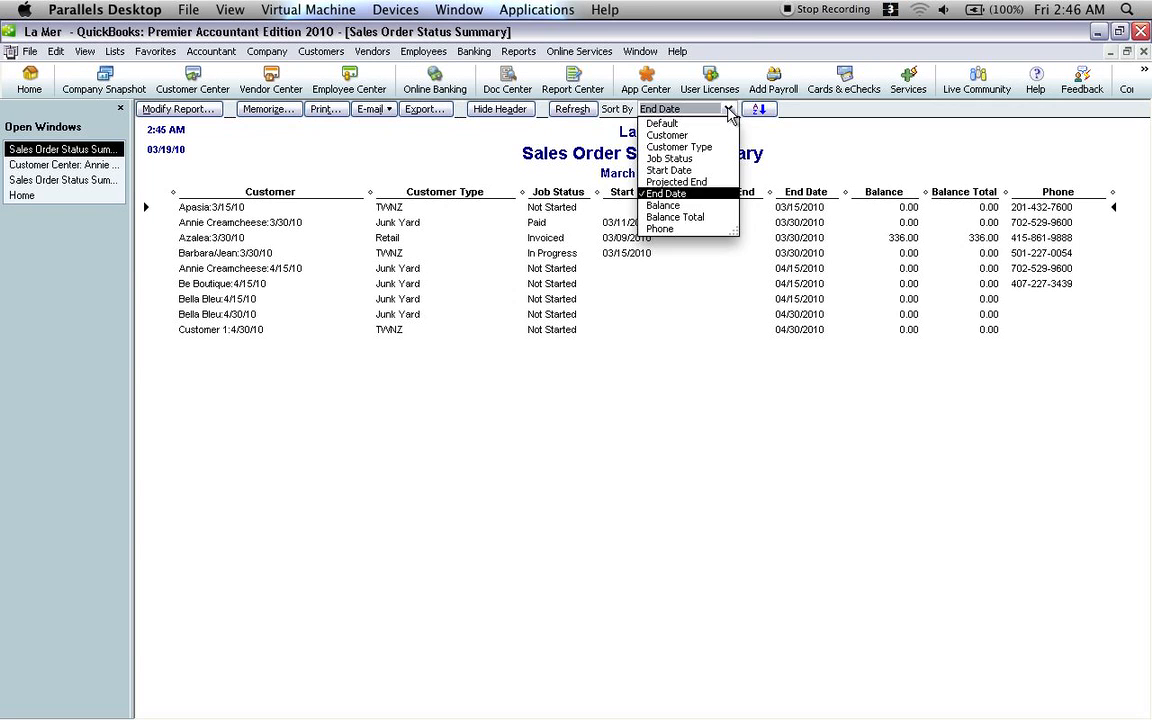
{"action": "left_click", "coordinate": [730, 112]}
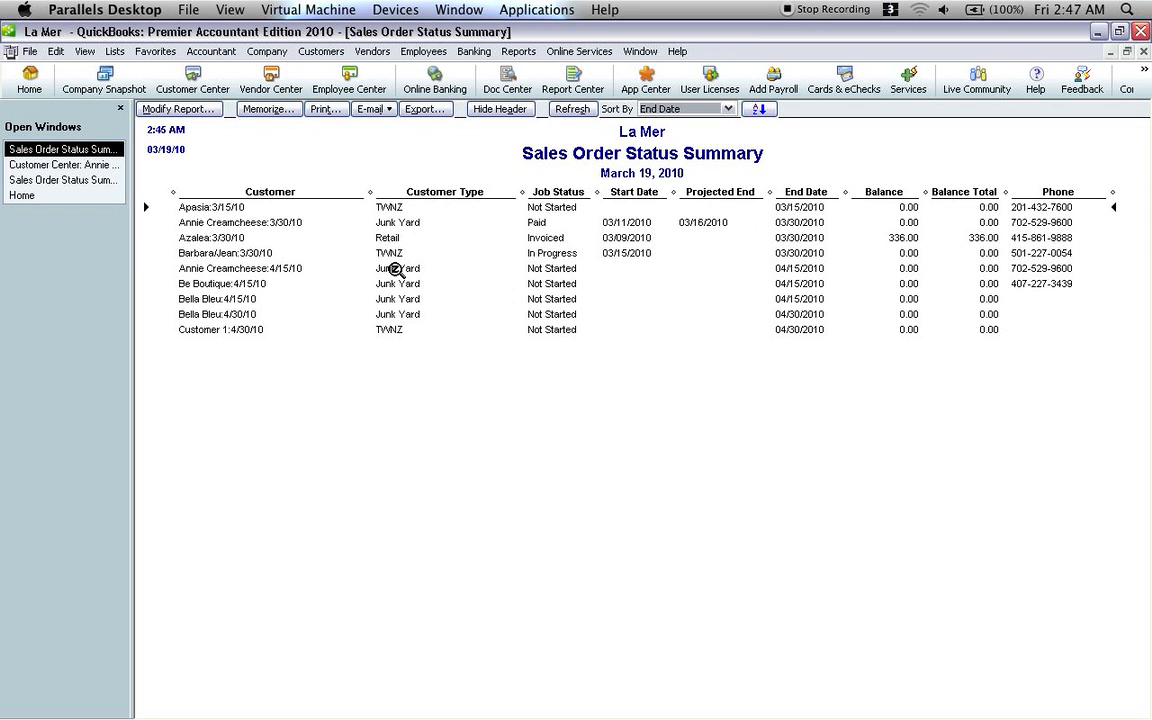
Open the Annie Creamcheese 4/15/10 job from the report and set its job status to In Progress
{"action": "double_click", "coordinate": [396, 270]}
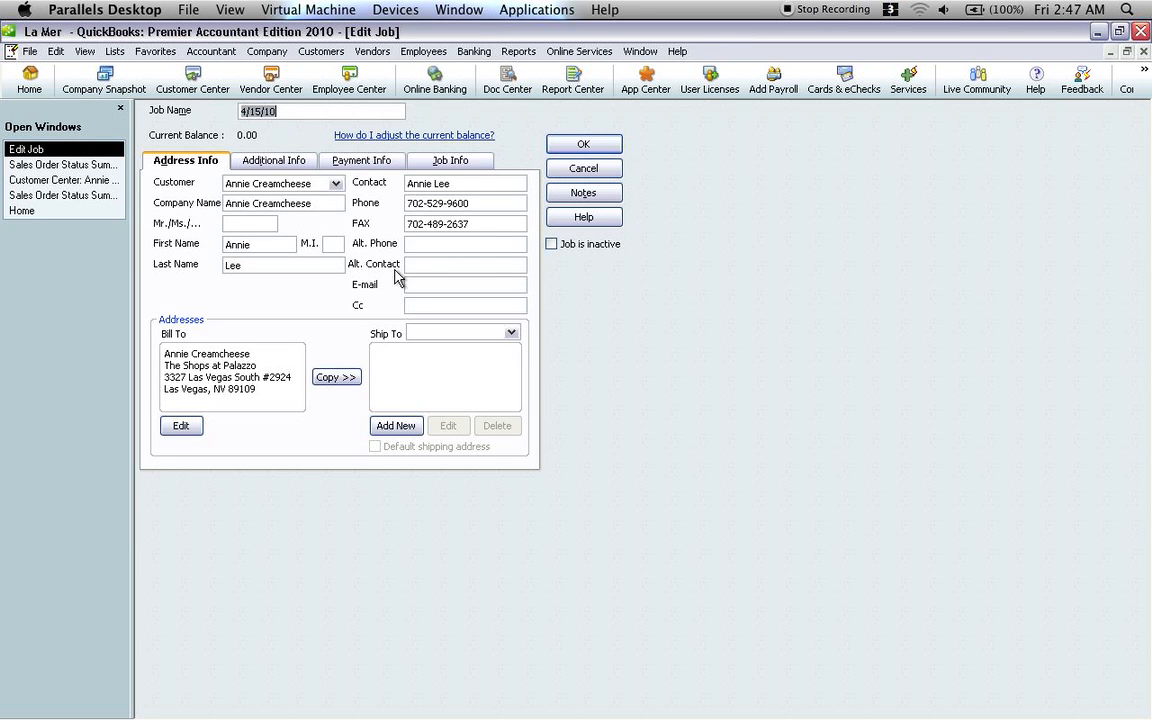
{"action": "left_click", "coordinate": [456, 163]}
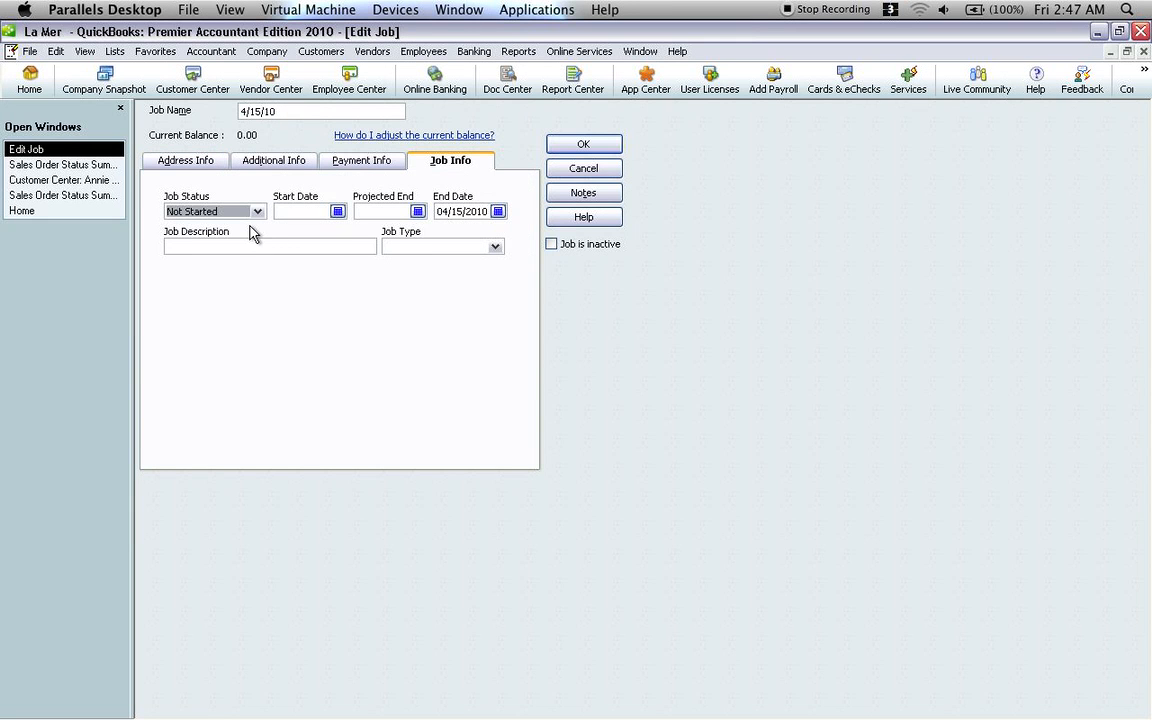
{"action": "left_click", "coordinate": [258, 214]}
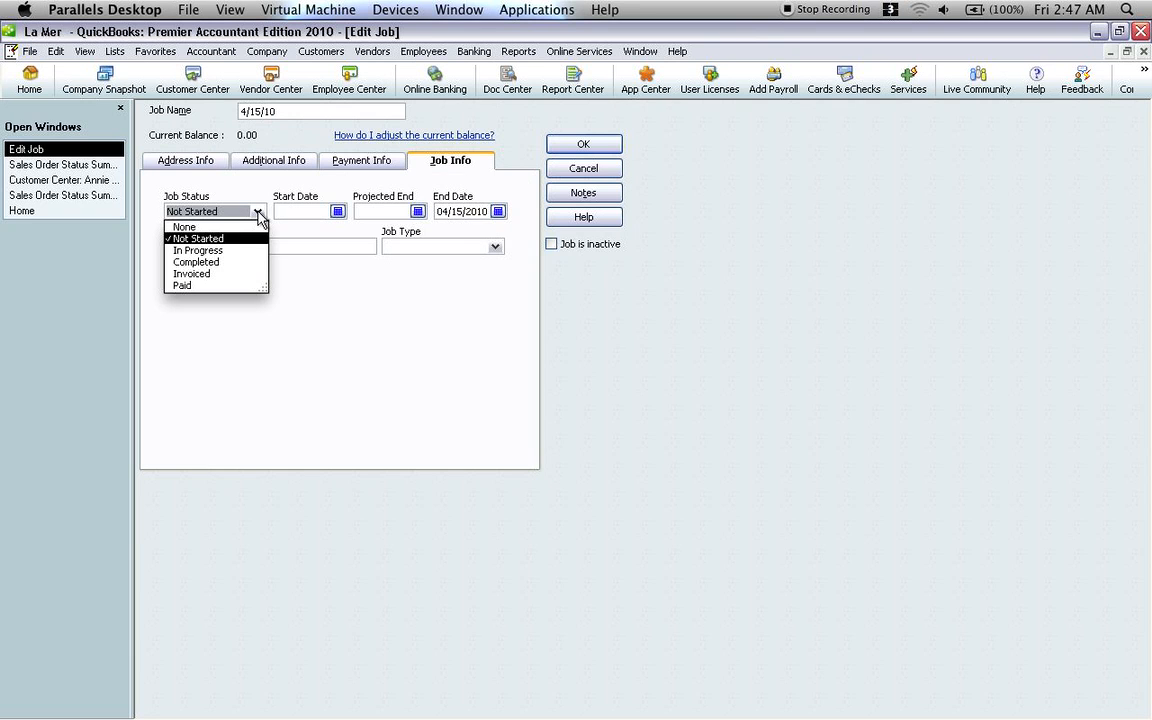
{"action": "left_click", "coordinate": [200, 250]}
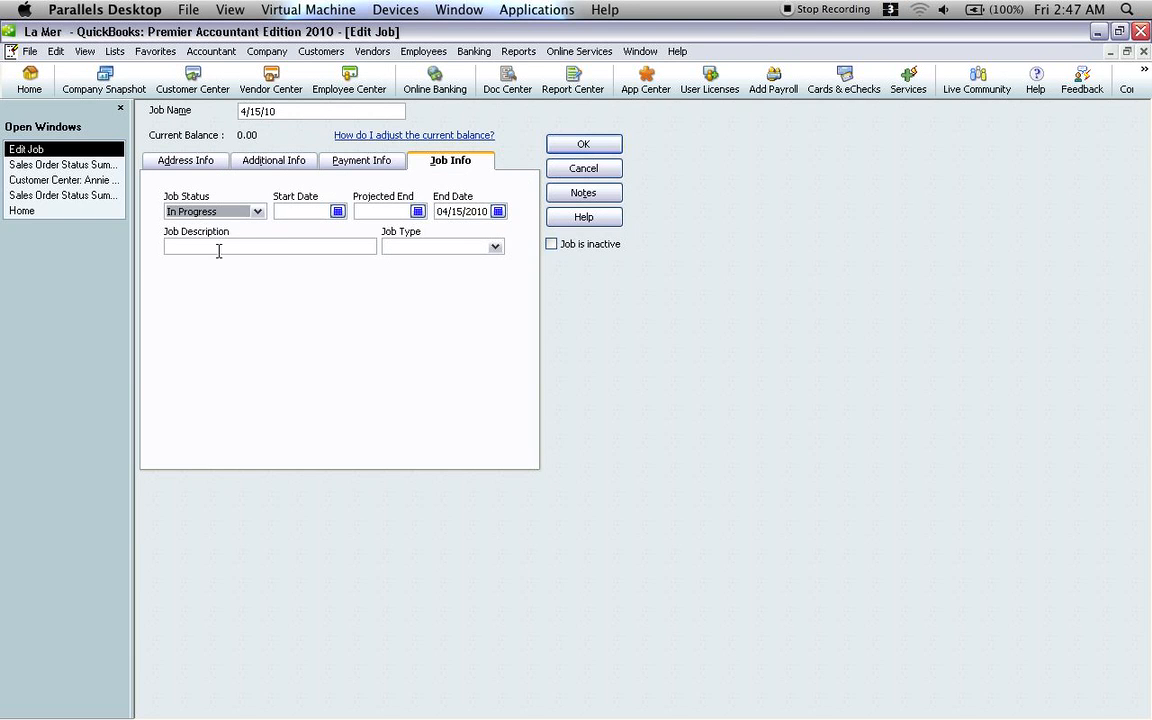
{"action": "left_click", "coordinate": [258, 216]}
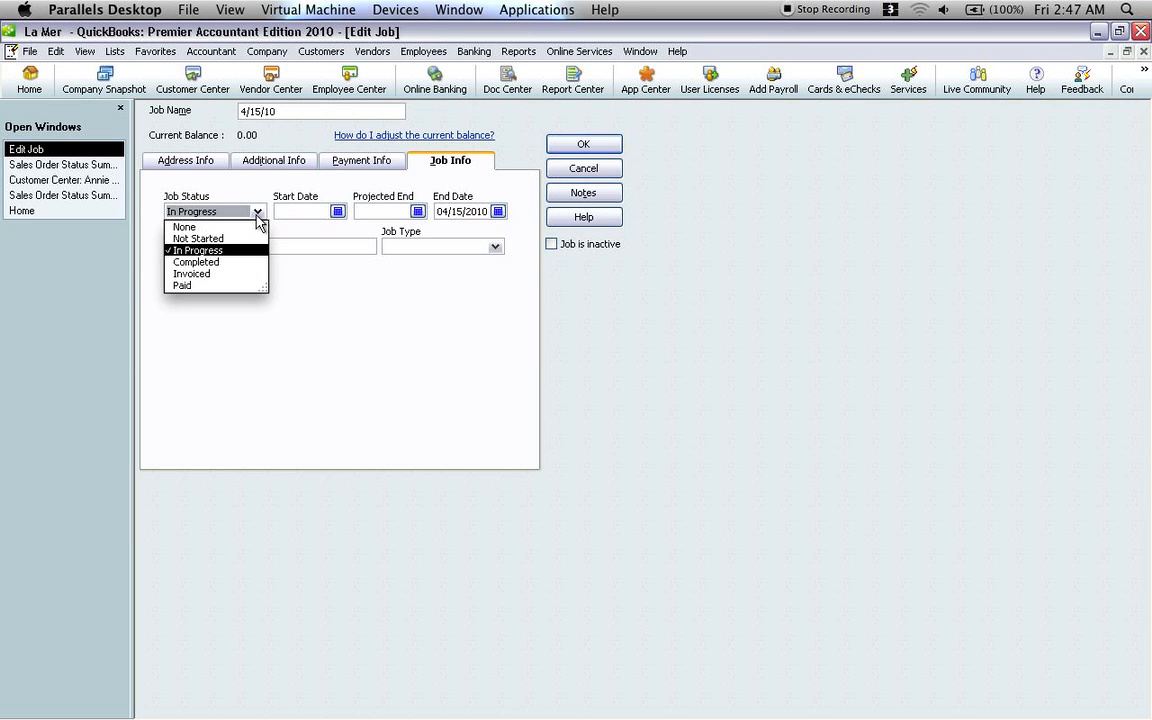
{"action": "left_click", "coordinate": [210, 250]}
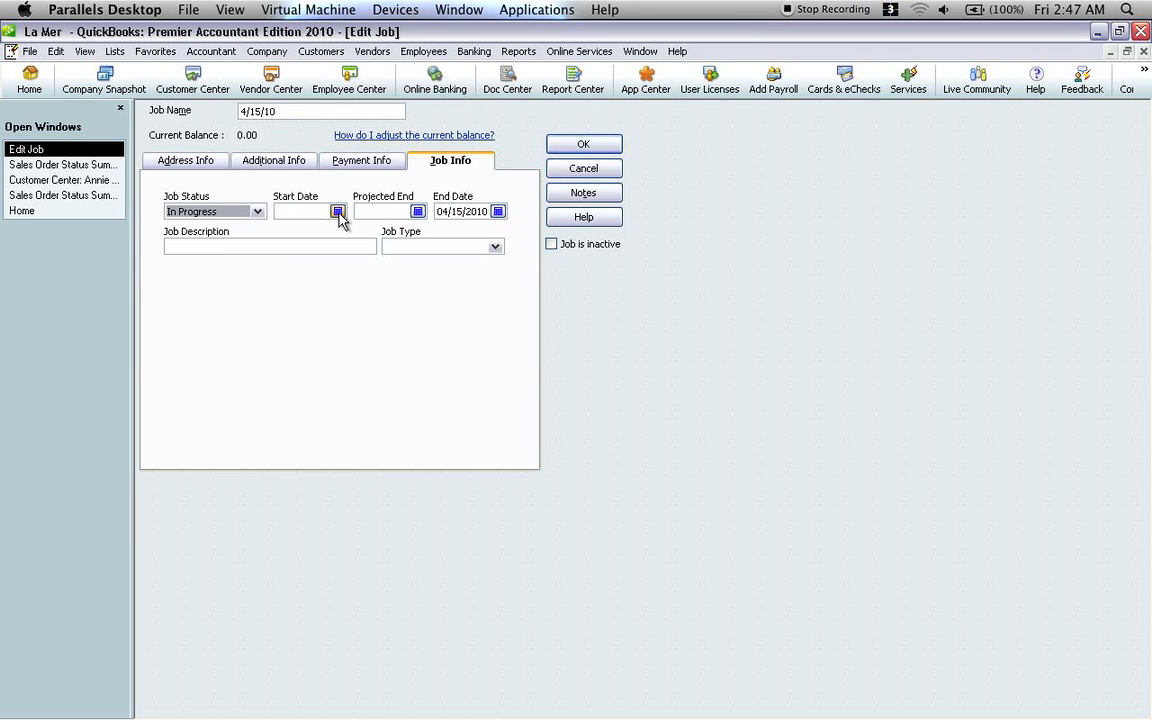
Set the job's start date to 04/01/2010 and save the job
{"action": "left_click", "coordinate": [338, 212]}
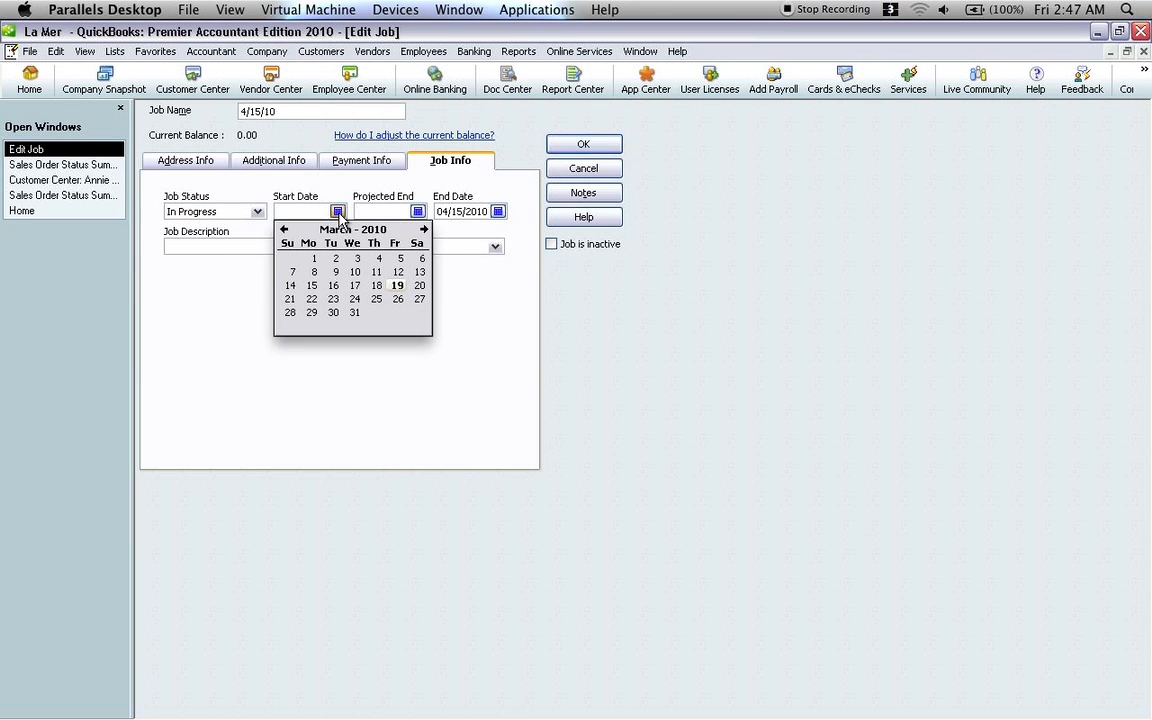
{"action": "left_click", "coordinate": [424, 230]}
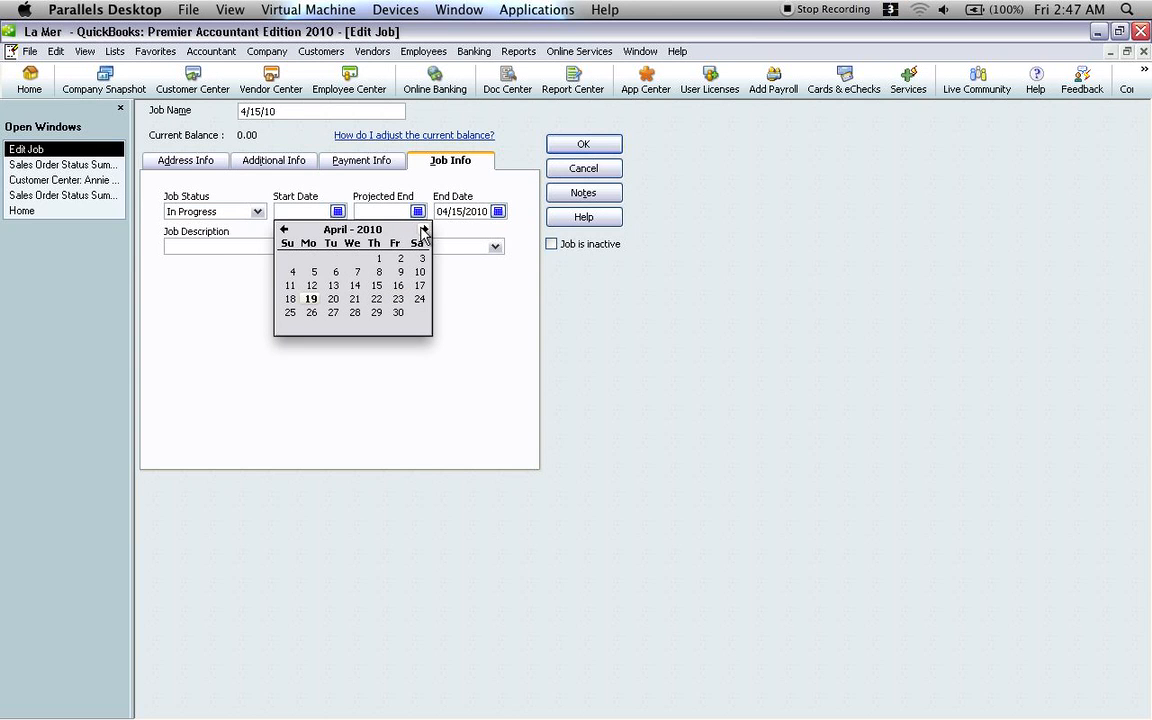
{"action": "left_click", "coordinate": [380, 260]}
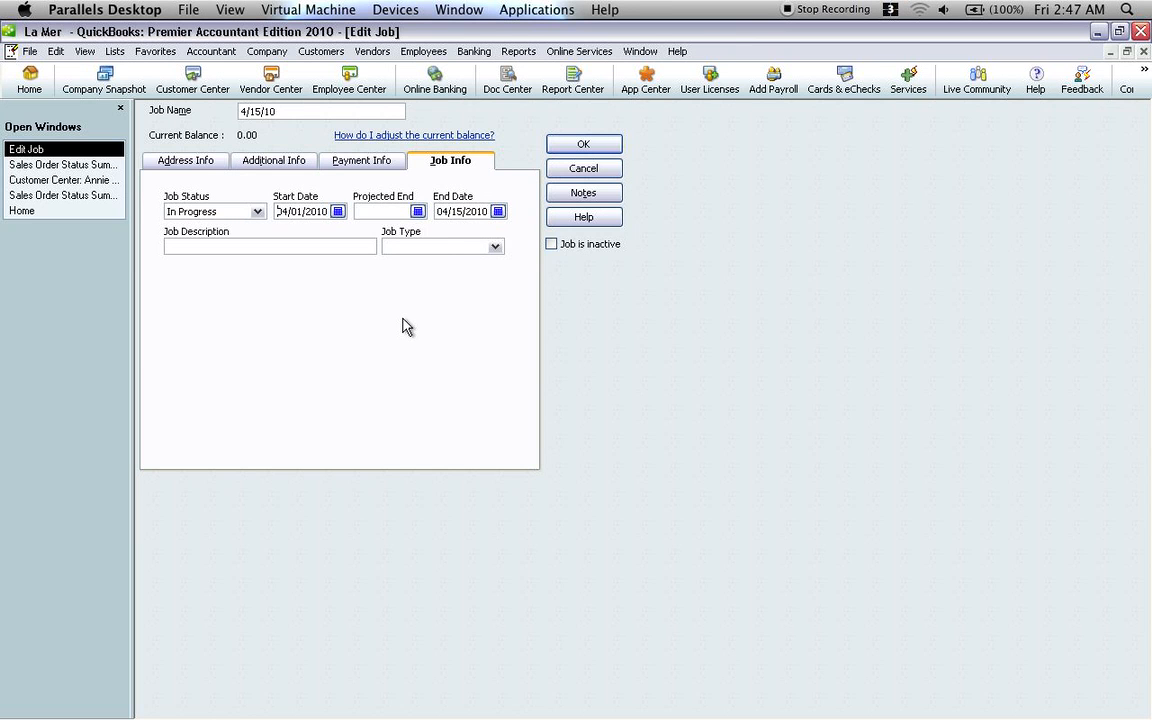
{"action": "left_click", "coordinate": [586, 145]}
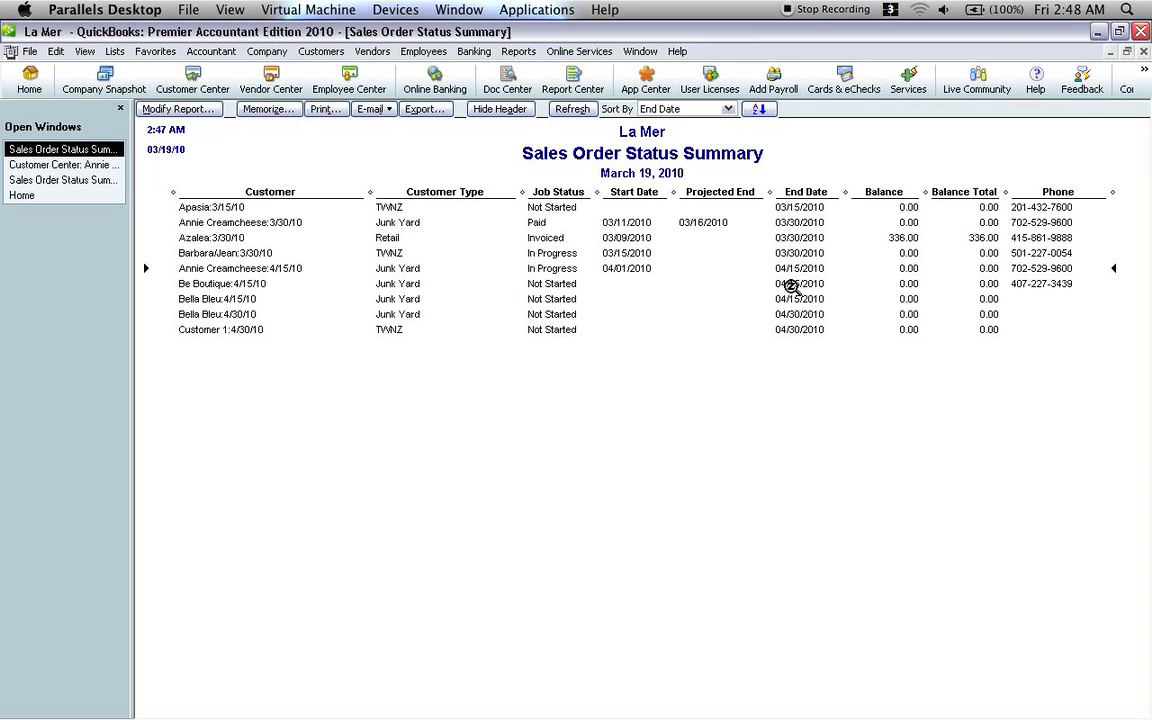
Open the Be Boutique 4/15/10 job from the report and set its job status to In Progress
{"action": "double_click", "coordinate": [551, 285]}
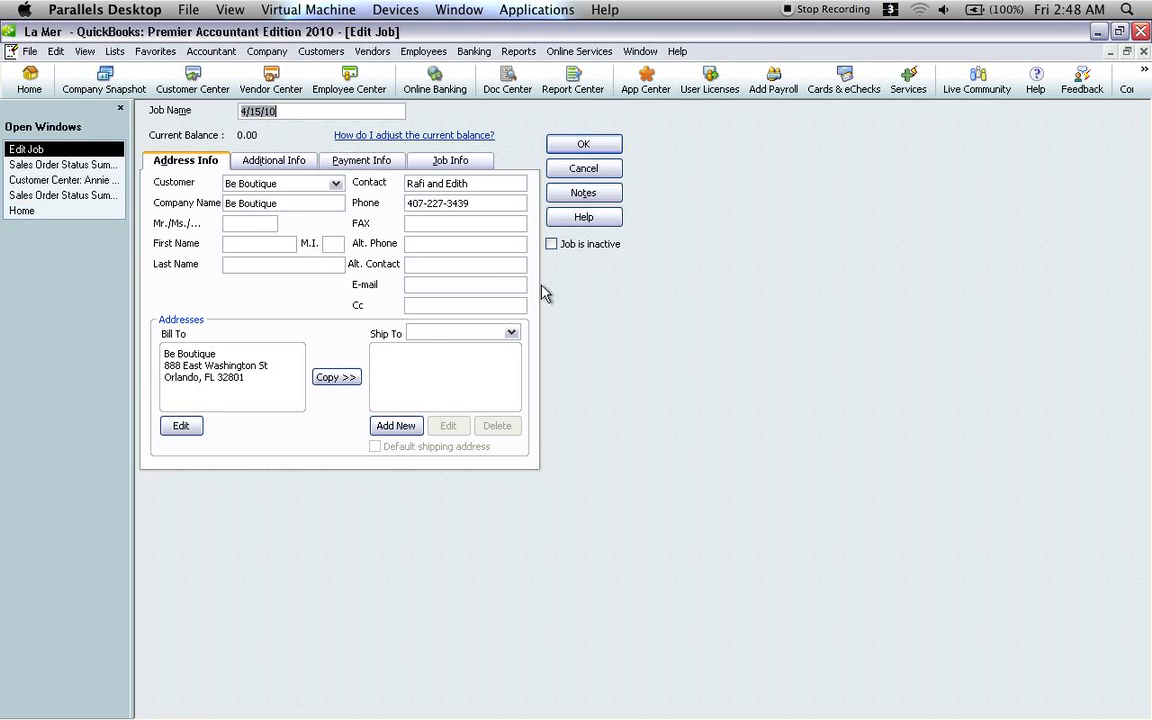
{"action": "left_click", "coordinate": [425, 160]}
{"action": "left_click", "coordinate": [257, 211]}
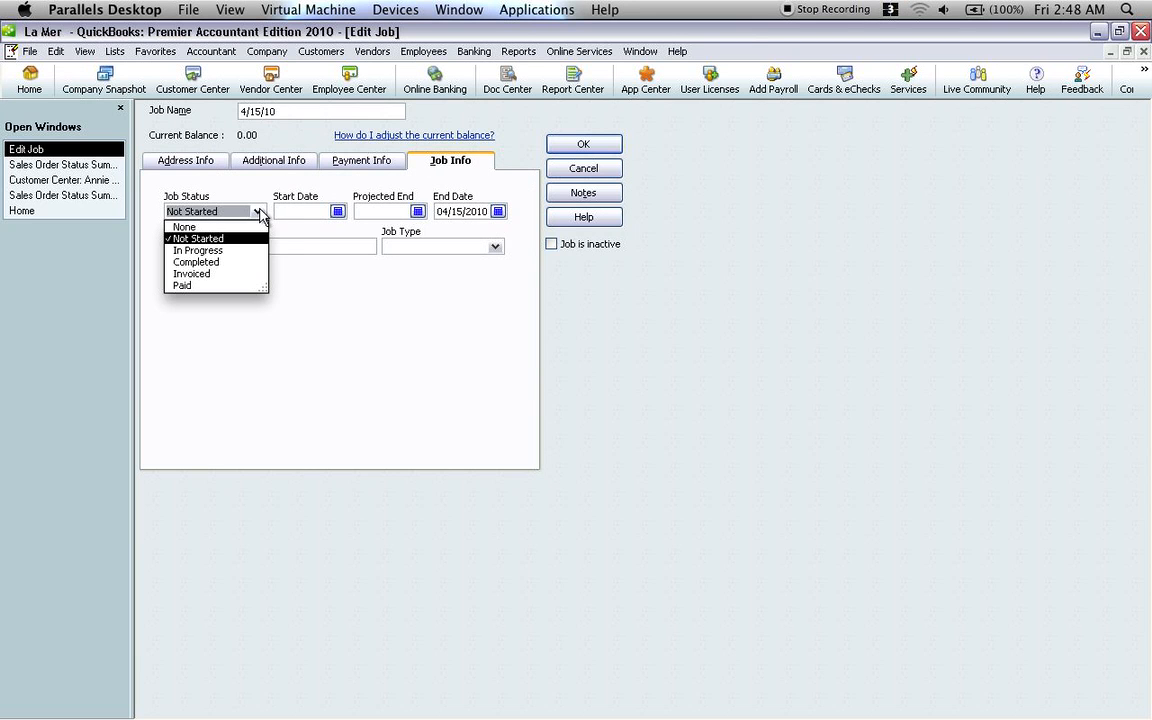
{"action": "left_click", "coordinate": [205, 250]}
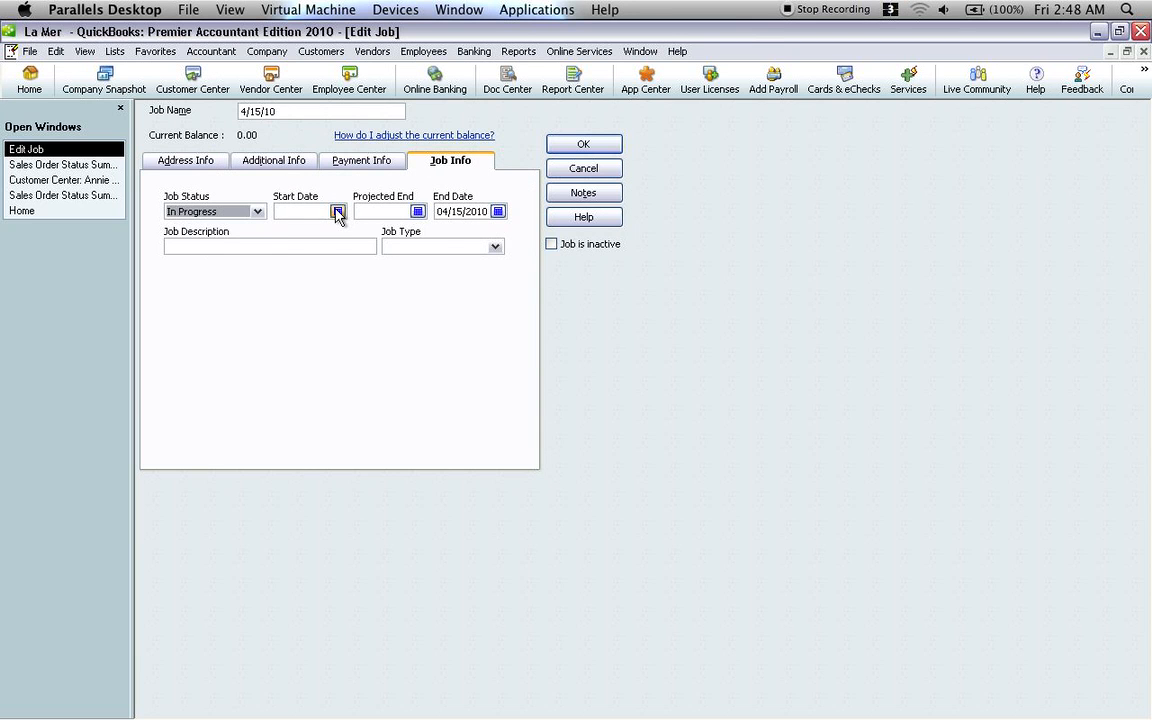
Set the Be Boutique 4/15/10 job's start date to 04/01/2010 and save the job
{"action": "left_click", "coordinate": [337, 212]}
{"action": "left_click", "coordinate": [424, 229]}
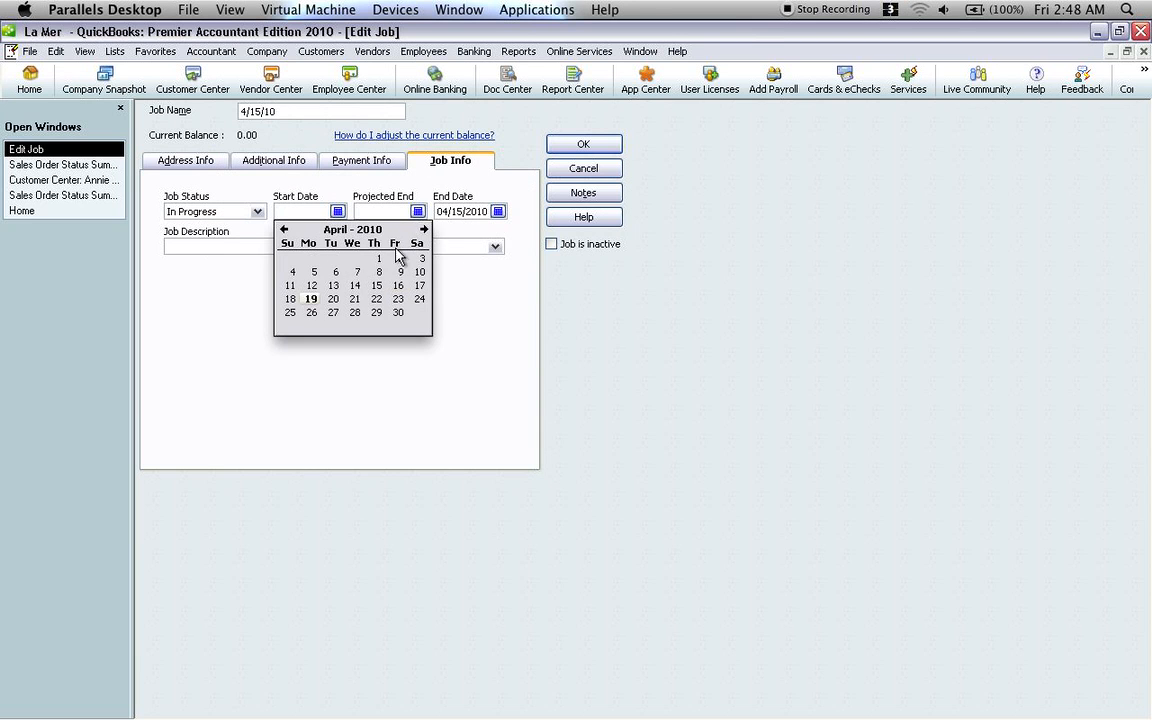
{"action": "left_click", "coordinate": [380, 259]}
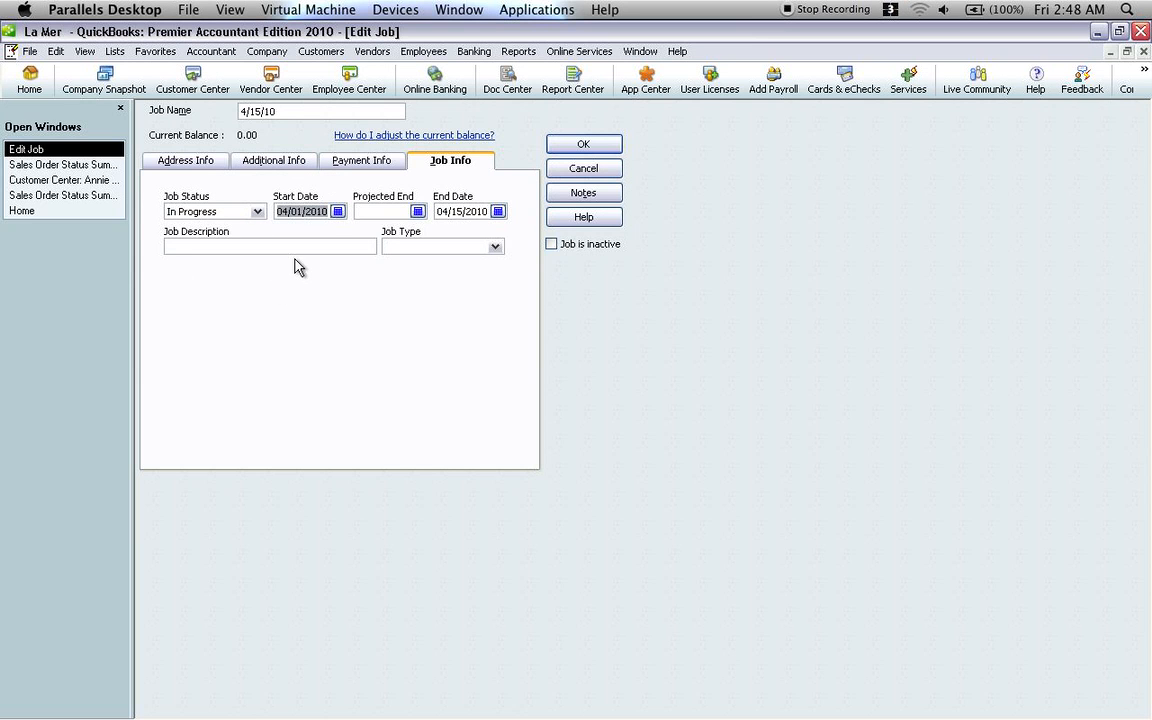
{"action": "left_click", "coordinate": [390, 210]}
{"action": "left_click", "coordinate": [597, 147]}
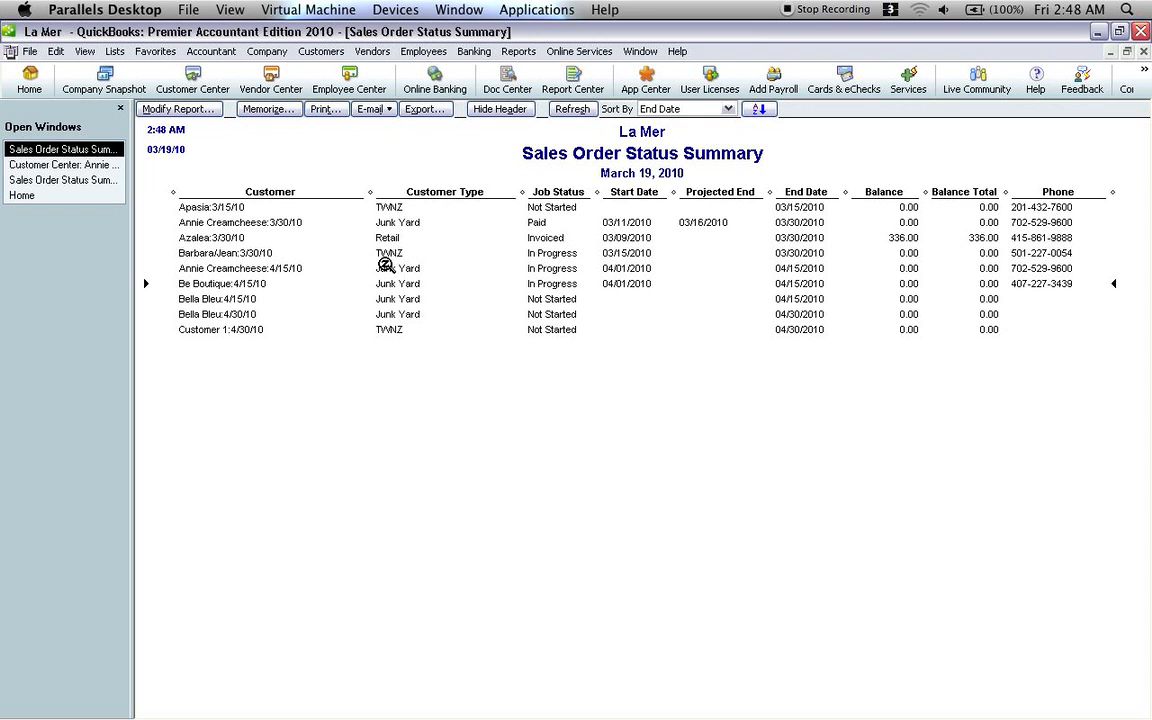
Create and save an invoice for all of the sales order on the Annie Creamcheese 4/15/10 job, opened from the Customer Center
{"action": "left_click", "coordinate": [62, 165]}
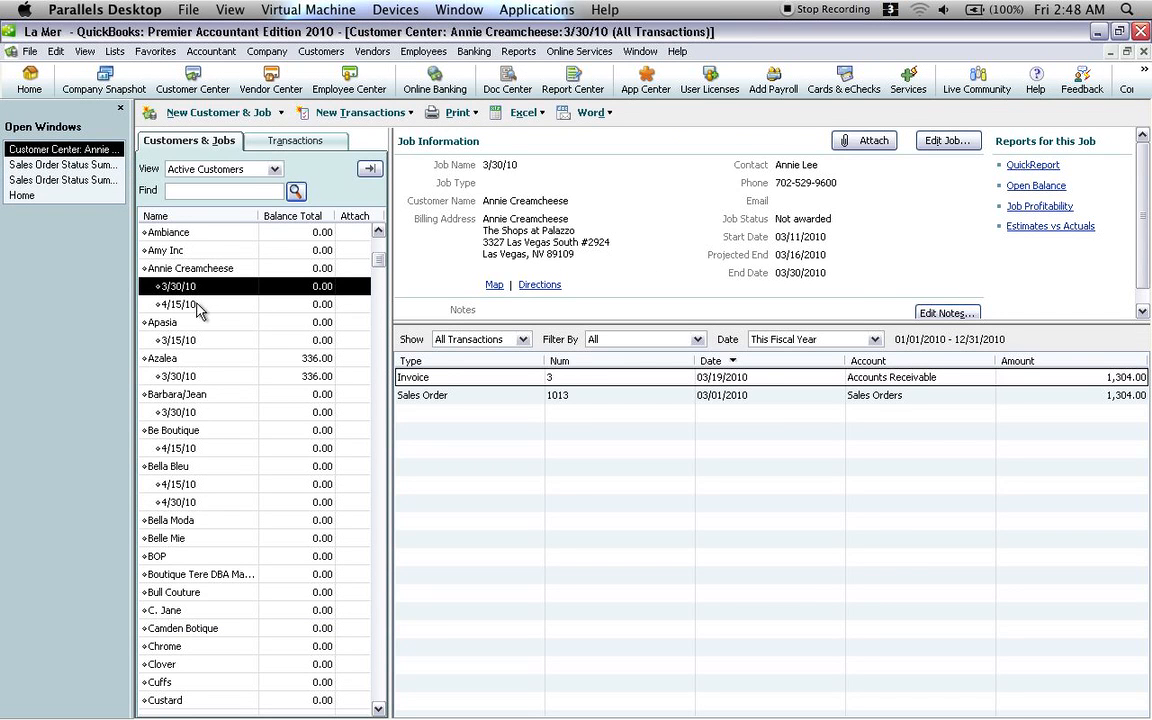
{"action": "left_click", "coordinate": [198, 305]}
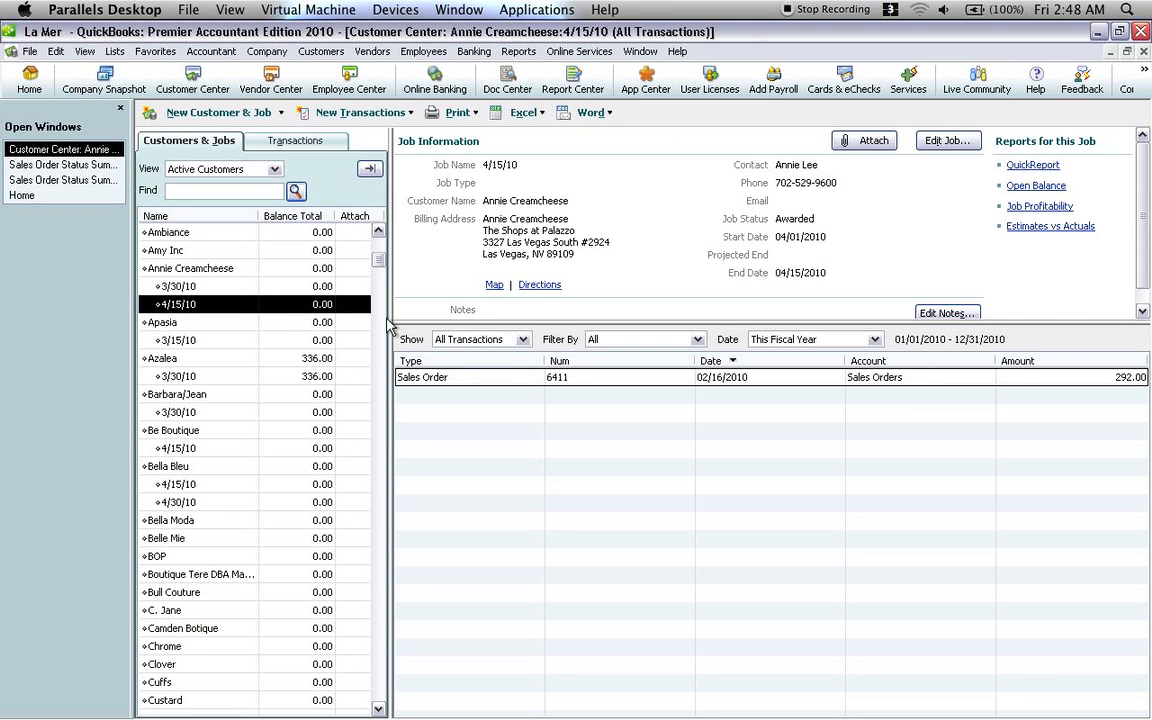
{"action": "double_click", "coordinate": [476, 378]}
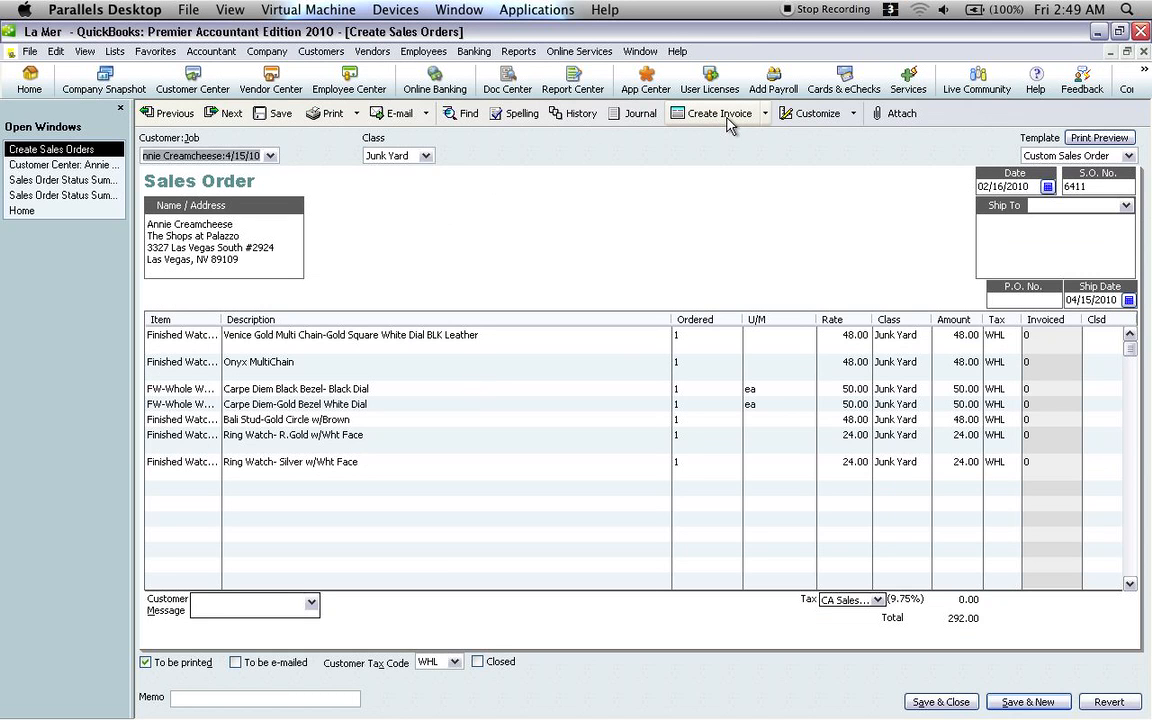
{"action": "left_click", "coordinate": [719, 113]}
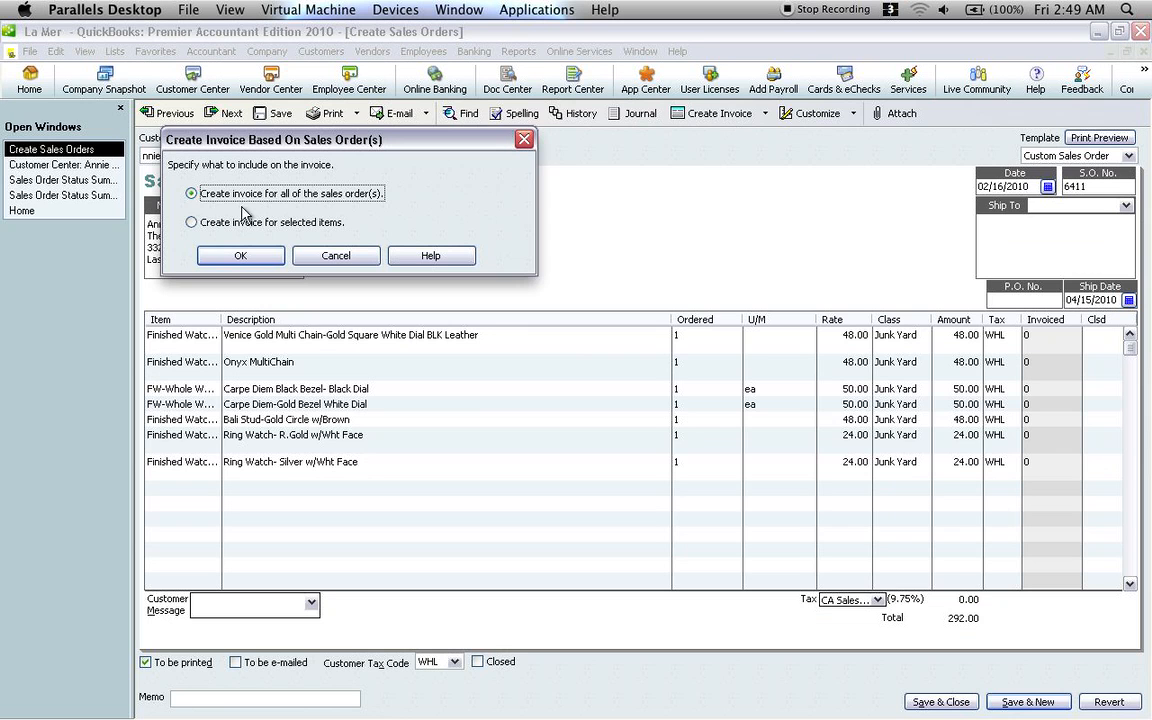
{"action": "left_click", "coordinate": [241, 258]}
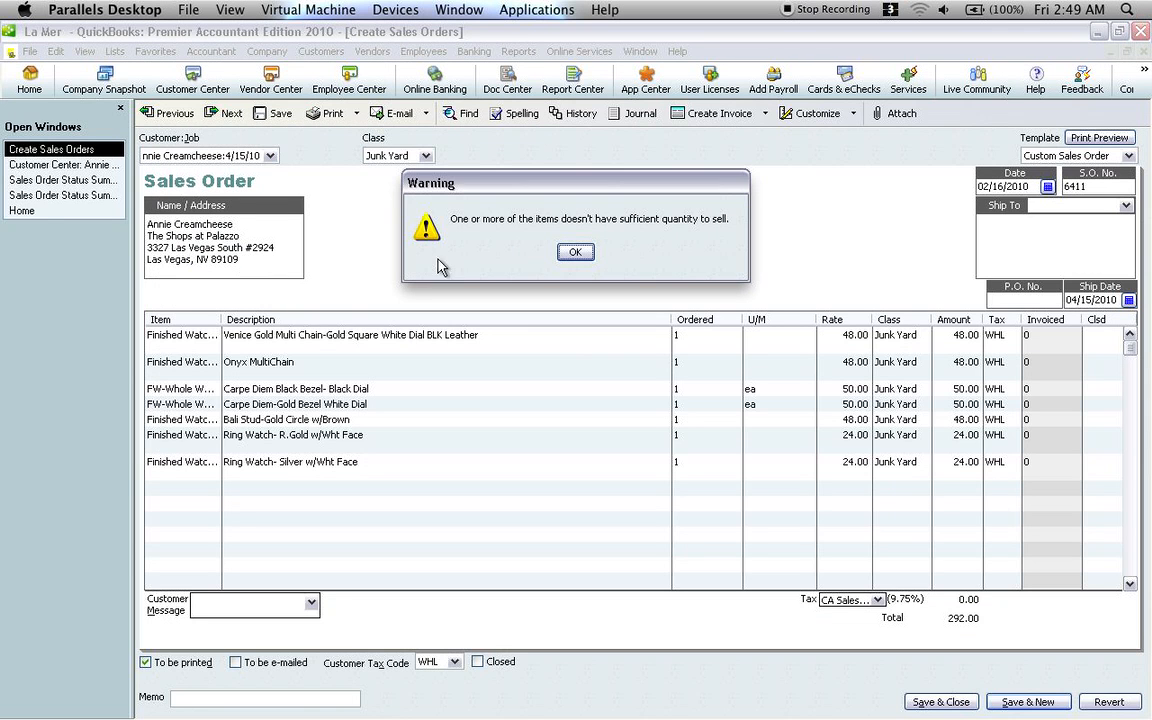
{"action": "left_click", "coordinate": [578, 245]}
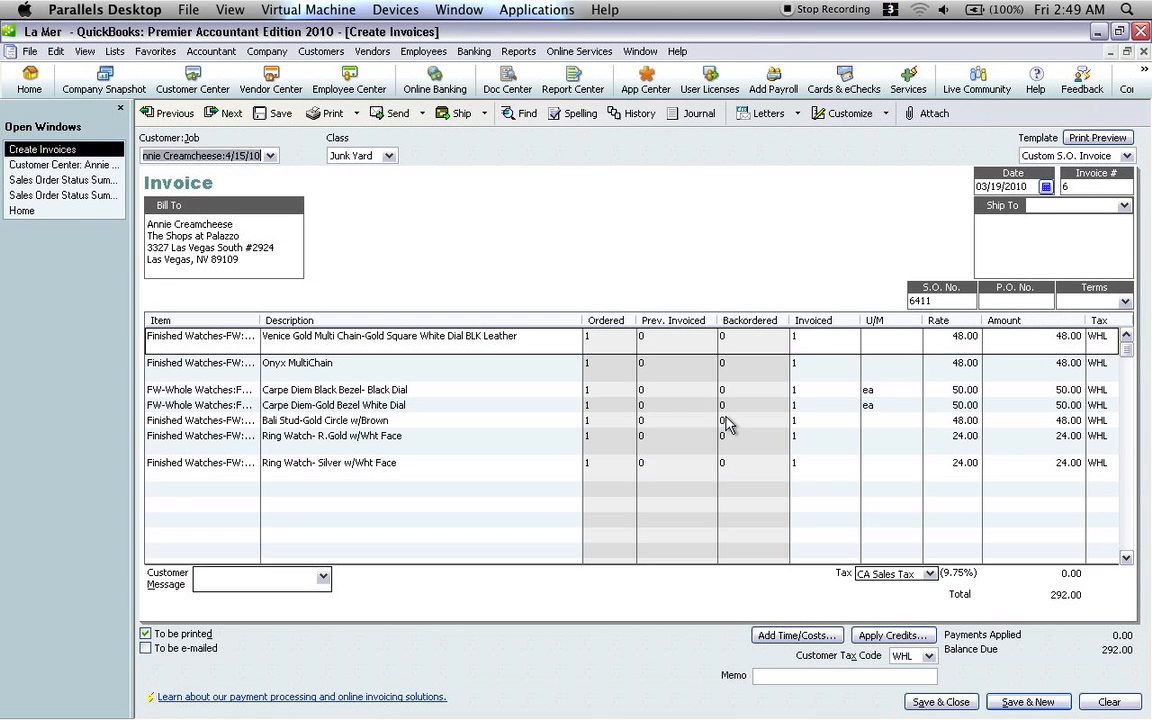
{"action": "left_click", "coordinate": [940, 702]}
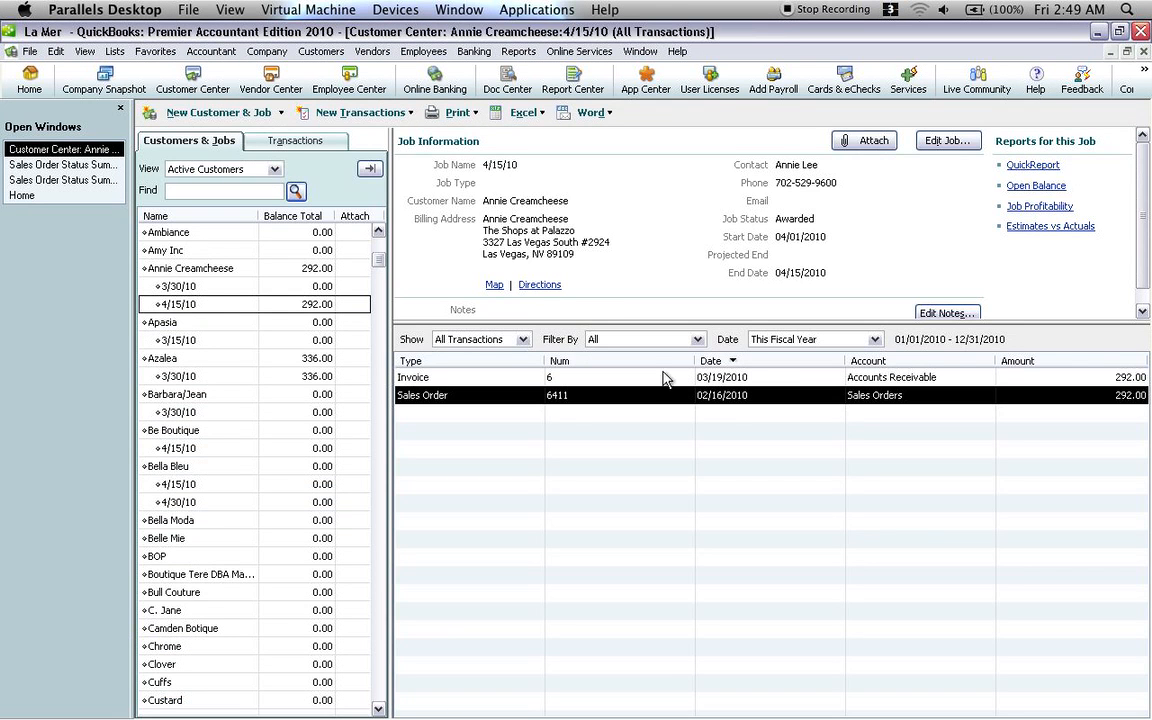
Open the Annie Creamcheese 4/15/10 job from the Sales Order Status Summary report, set its job status to Invoiced and save it
{"action": "left_click", "coordinate": [95, 166]}
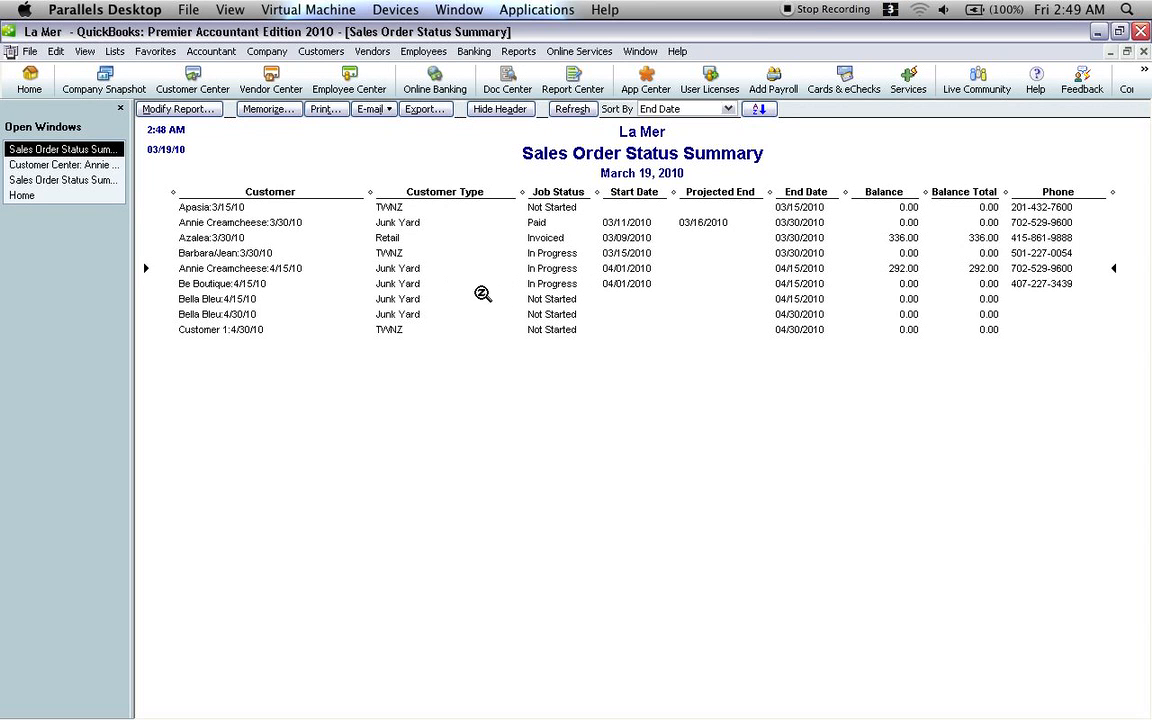
{"action": "double_click", "coordinate": [404, 270]}
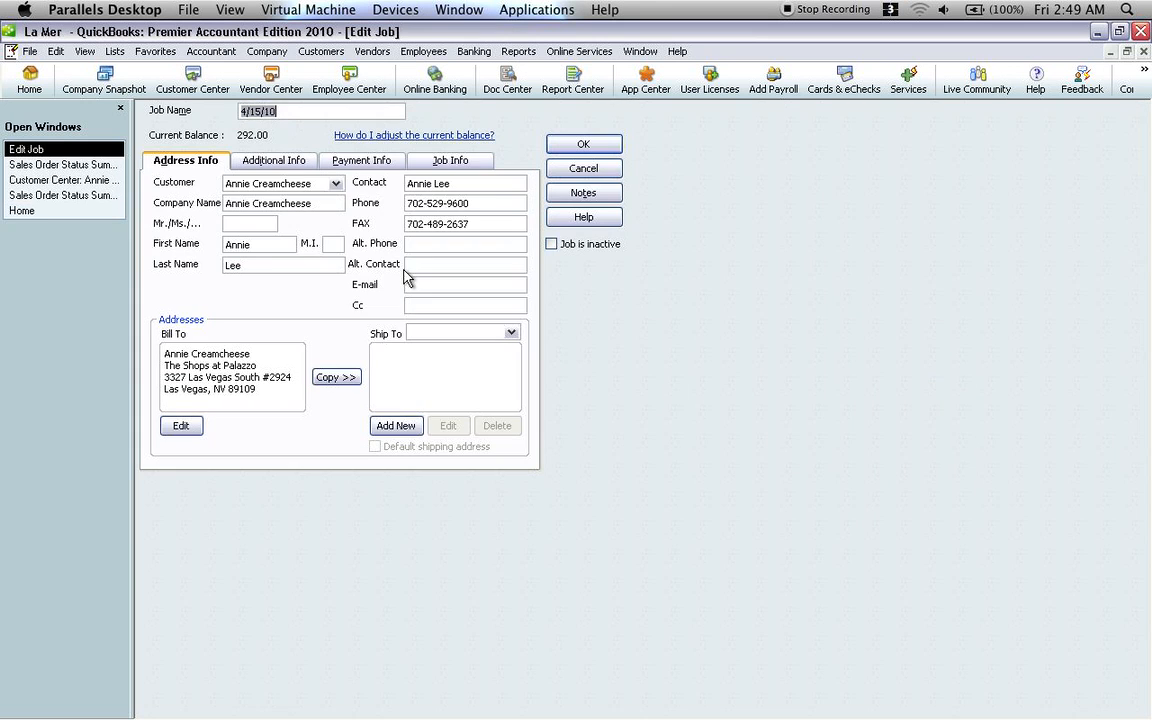
{"action": "left_click", "coordinate": [408, 160]}
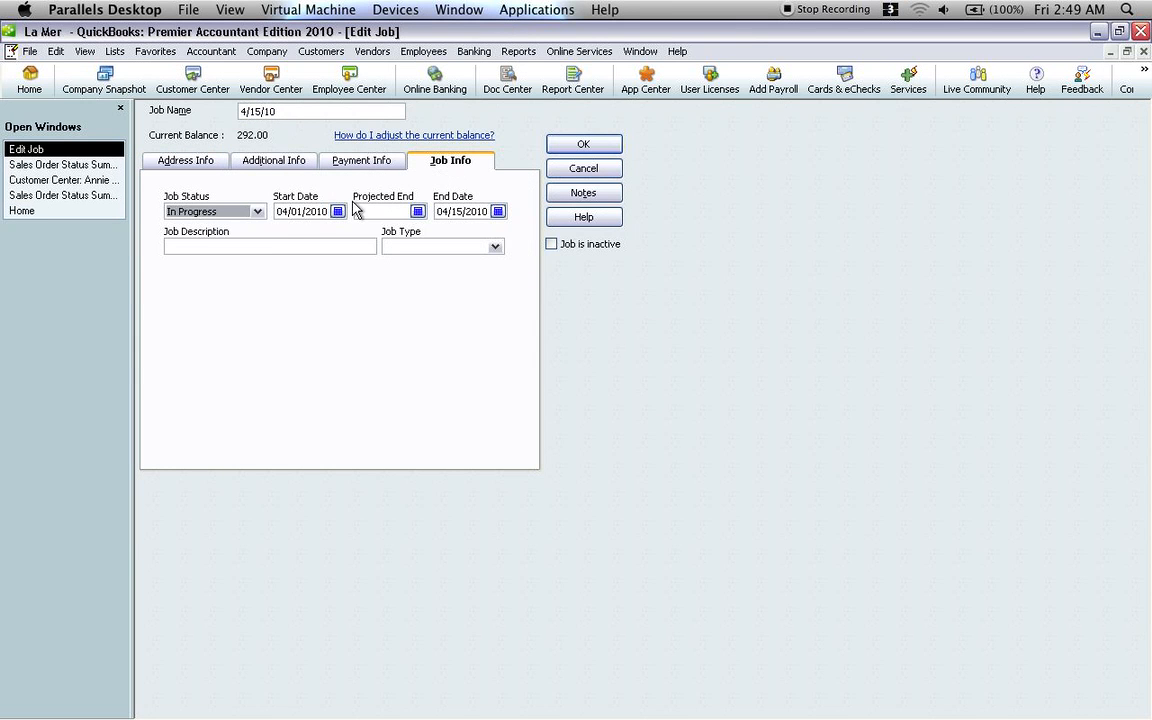
{"action": "left_click", "coordinate": [256, 211]}
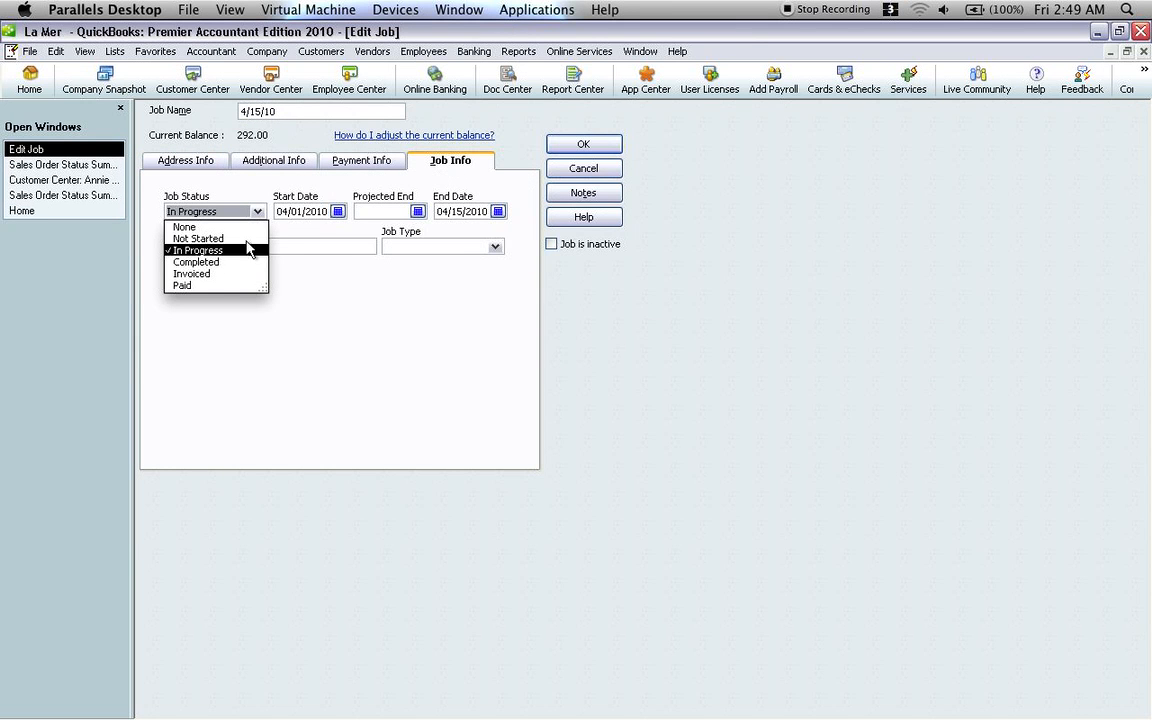
{"action": "left_click", "coordinate": [203, 273]}
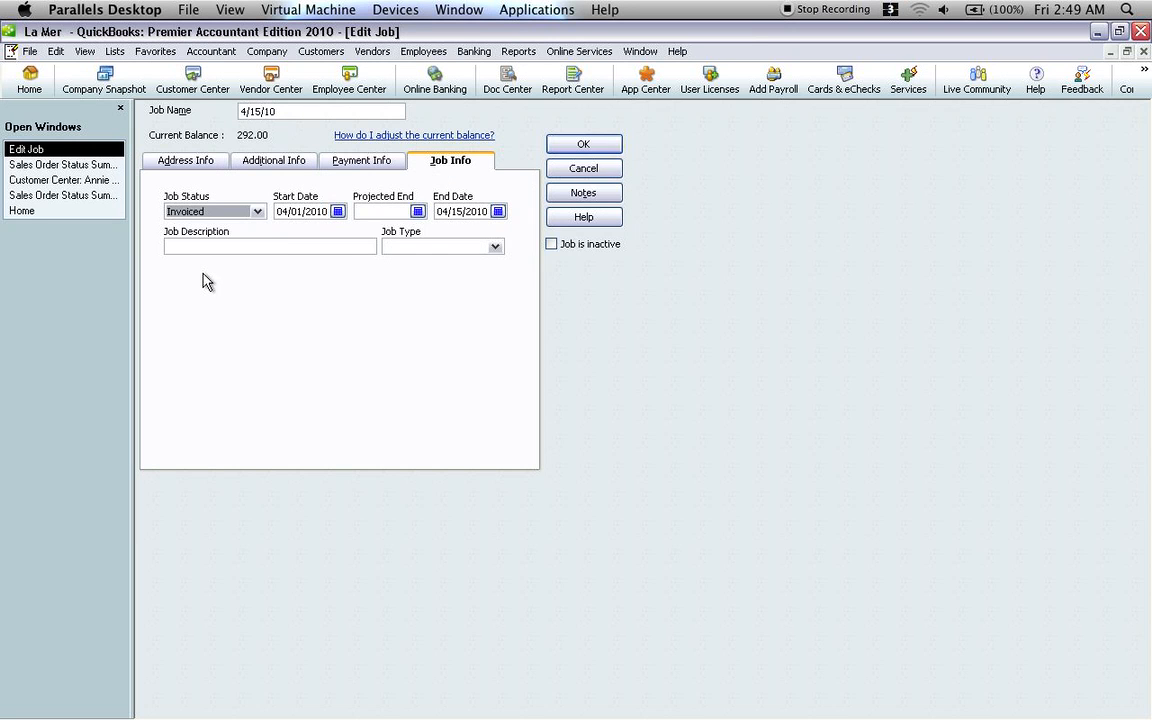
{"action": "left_click", "coordinate": [584, 146]}
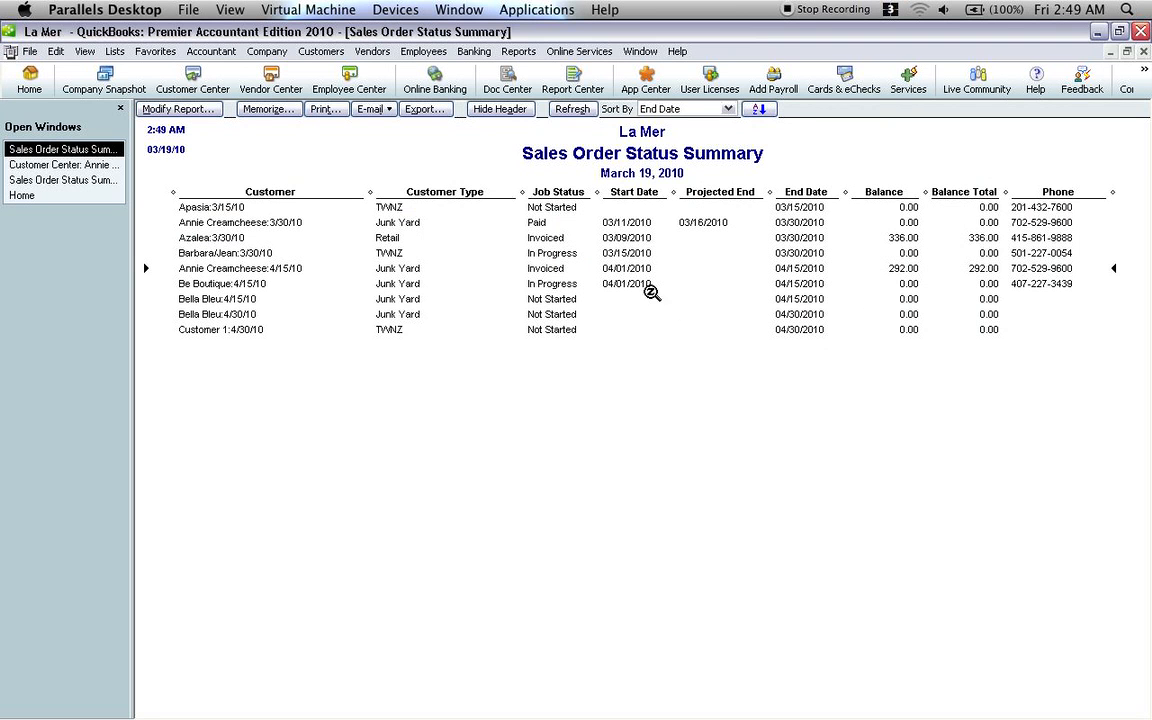
Reopen the Annie Creamcheese 4/15/10 job from the report, set its projected end date to 04/08/2010 and save it
{"action": "double_click", "coordinate": [541, 270]}
{"action": "left_click", "coordinate": [438, 165]}
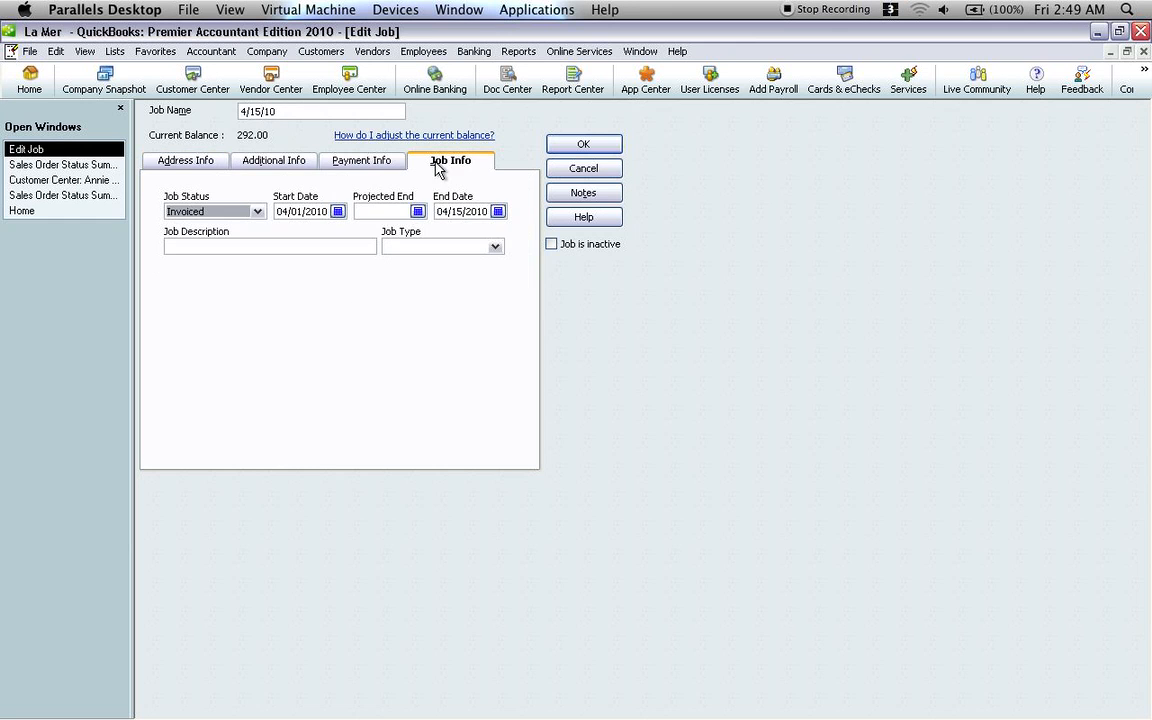
{"action": "left_click", "coordinate": [418, 212]}
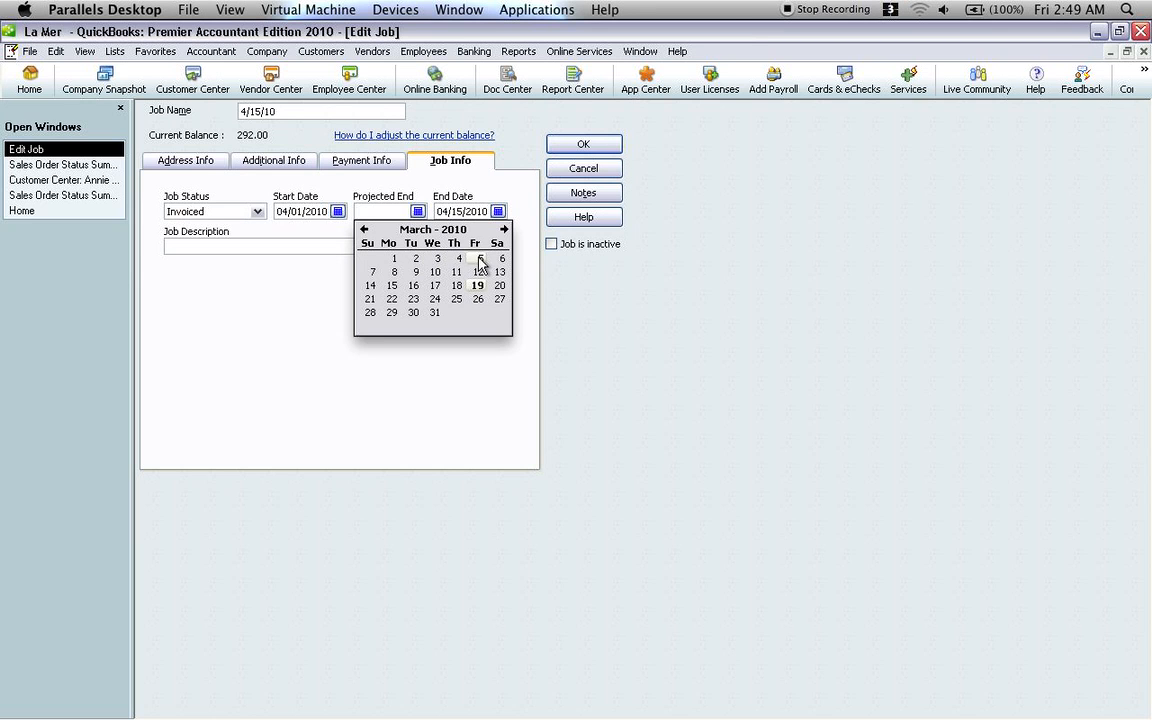
{"action": "left_click", "coordinate": [504, 230]}
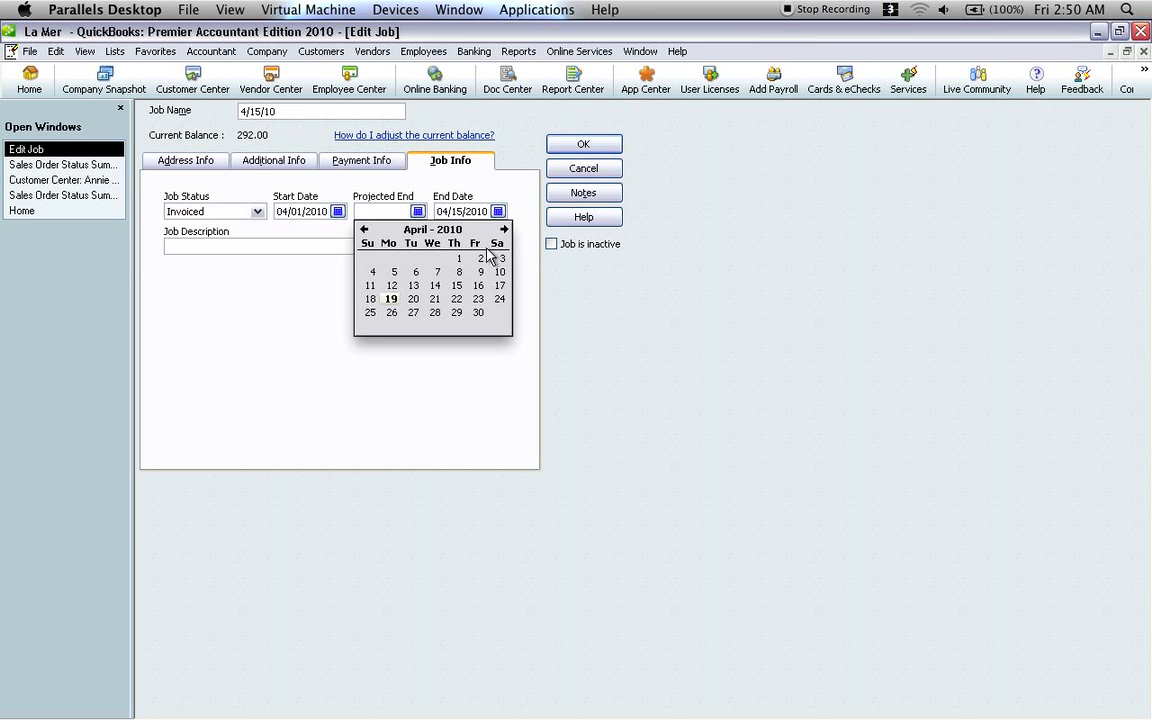
{"action": "left_click", "coordinate": [459, 273]}
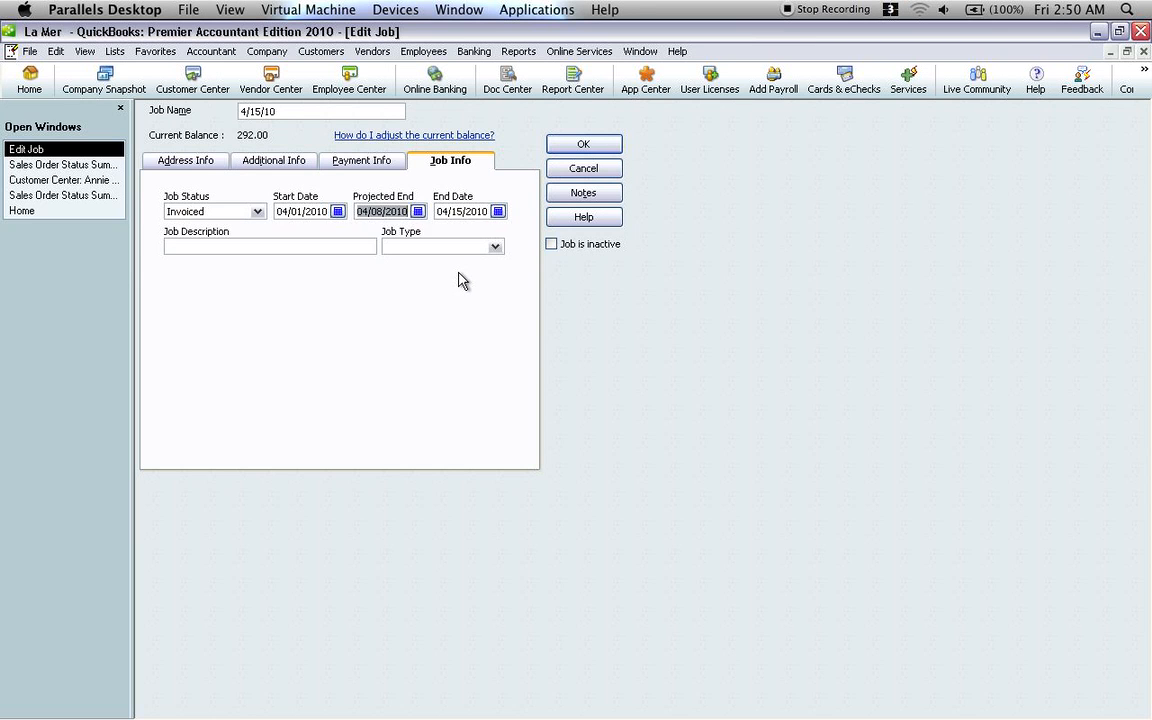
{"action": "left_click", "coordinate": [584, 144]}
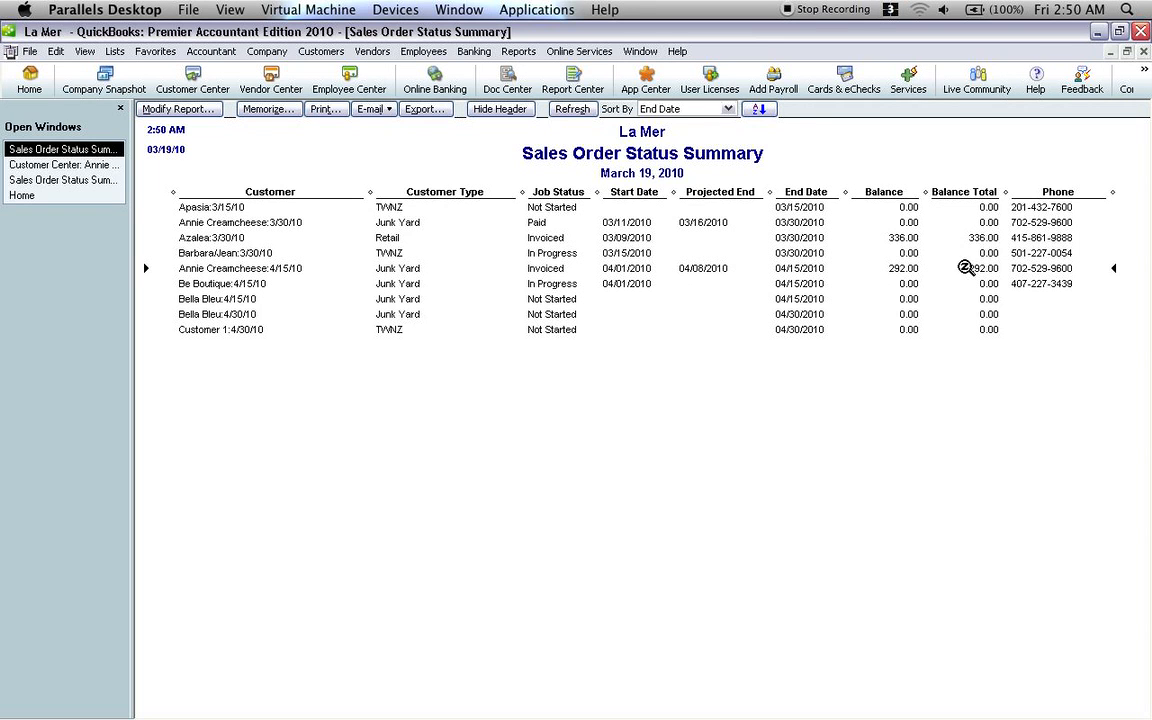
Set the Annie Creamcheese 4/15/10 job's status to Paid and save the job
{"action": "double_click", "coordinate": [549, 270]}
{"action": "left_click", "coordinate": [443, 164]}
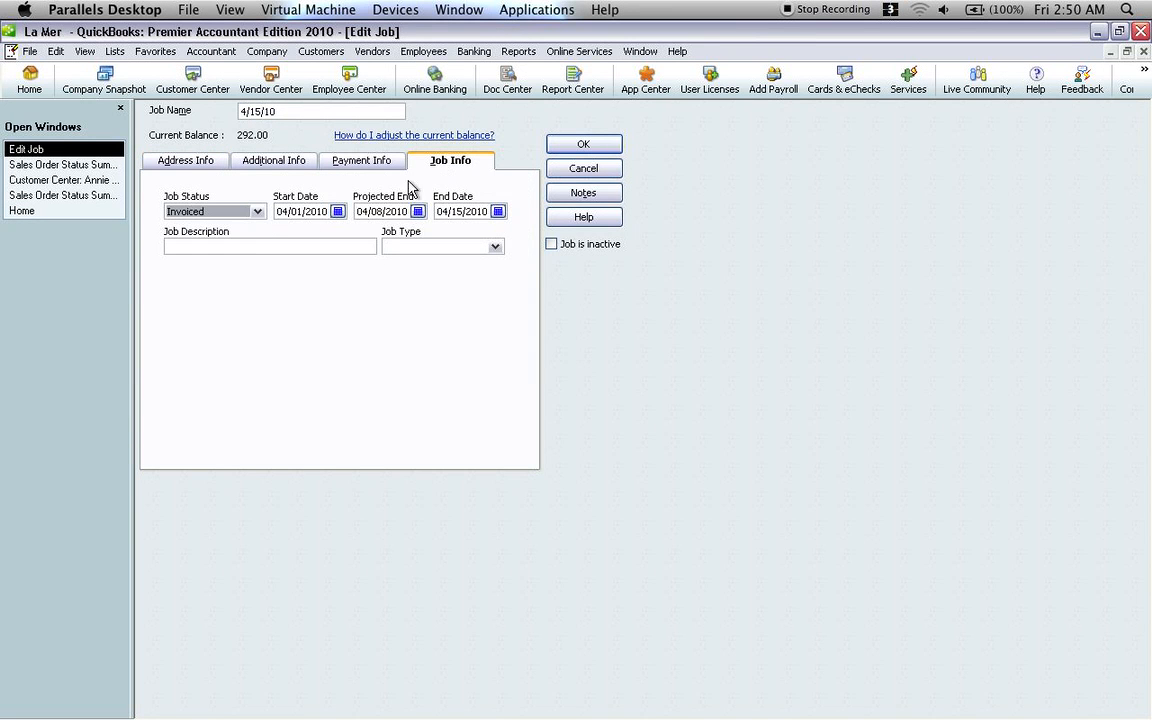
{"action": "left_click", "coordinate": [245, 211]}
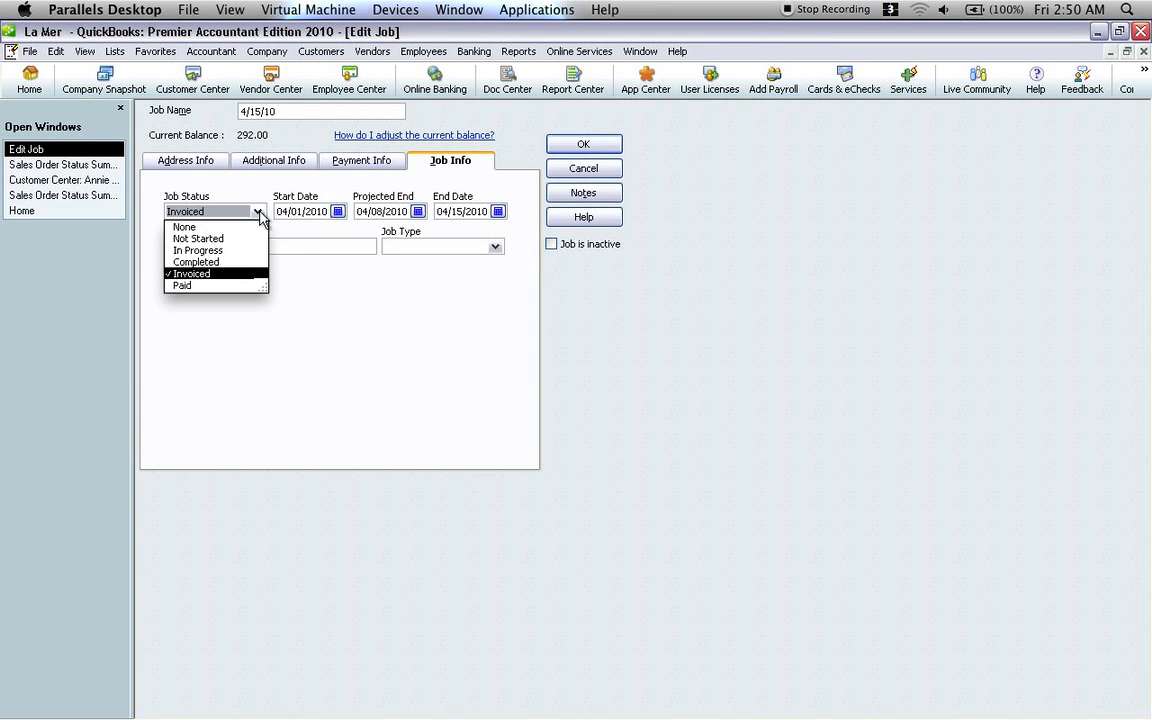
{"action": "left_click", "coordinate": [238, 286]}
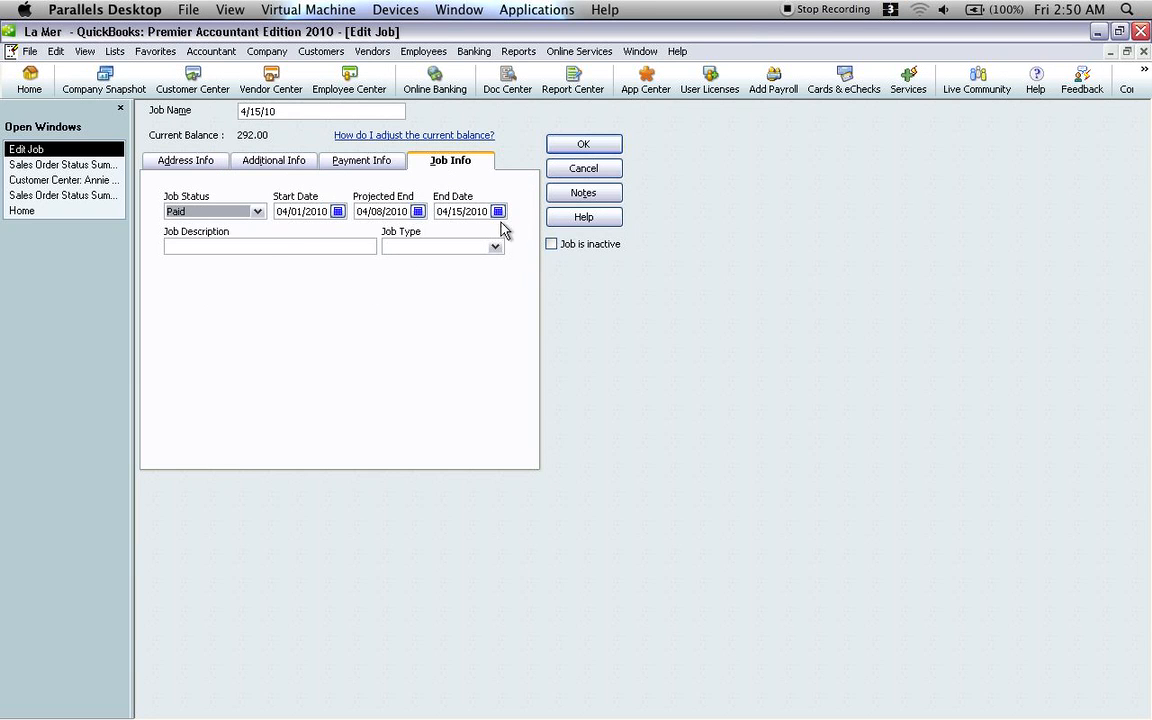
{"action": "left_click", "coordinate": [582, 148]}
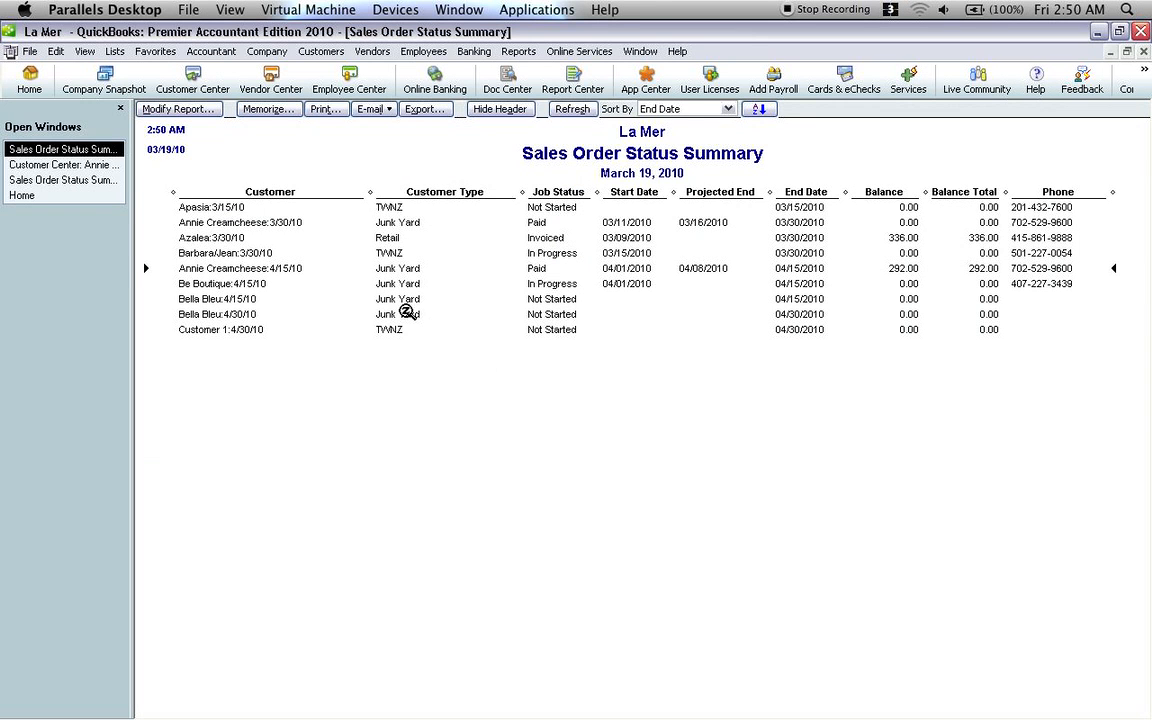